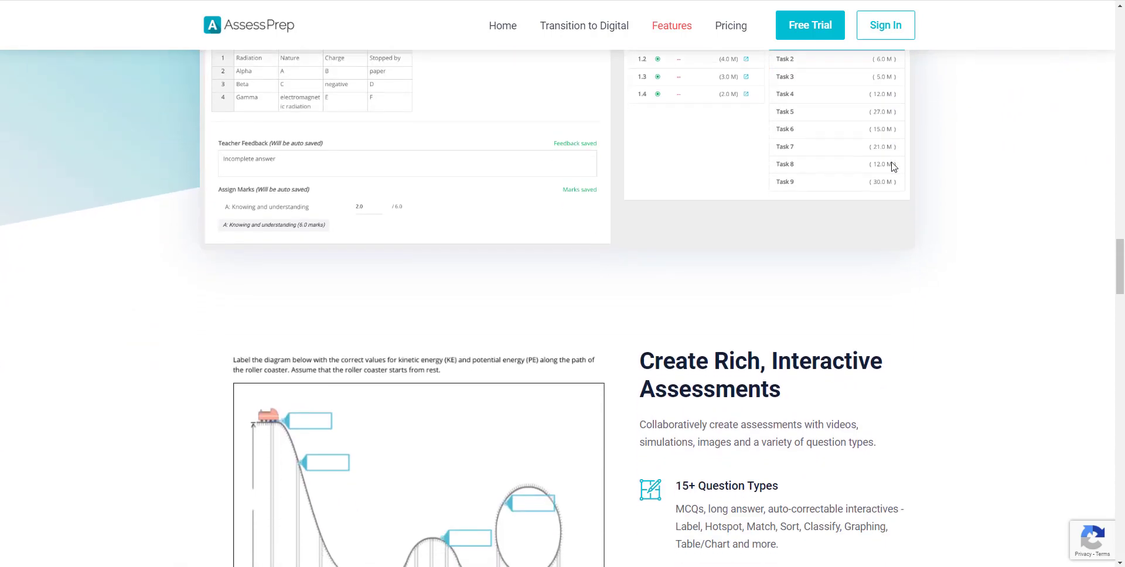
Step: Scroll the Features page past interactive assessments and delivery to Grading and Analytics
scroll(891, 166, down, 2)
scroll(893, 167, down, 1)
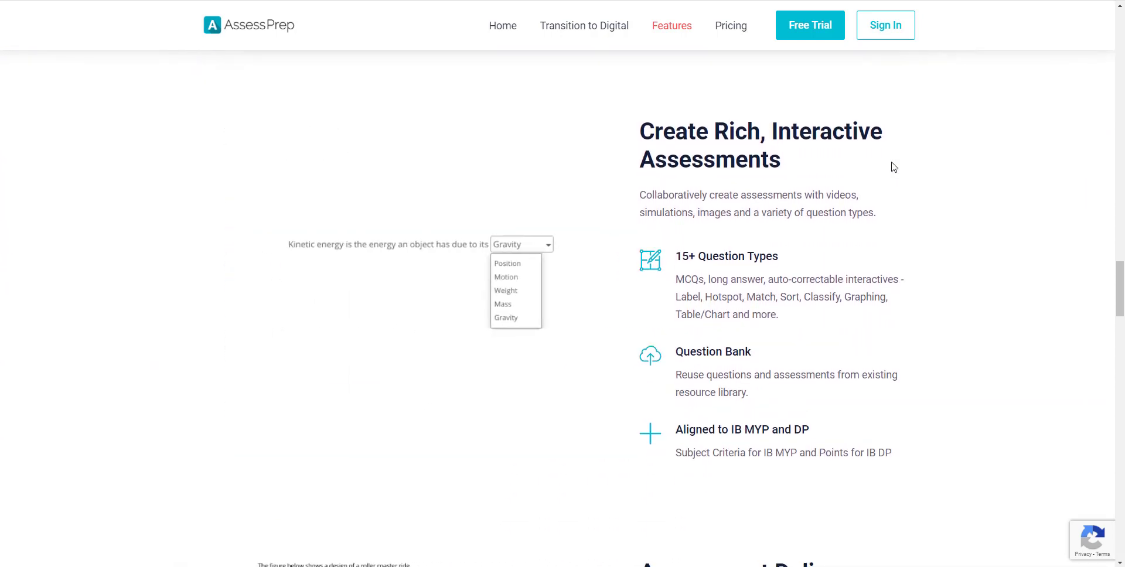
scroll(894, 167, down, 2)
scroll(892, 166, down, 1)
scroll(893, 164, down, 1)
scroll(892, 162, down, 1)
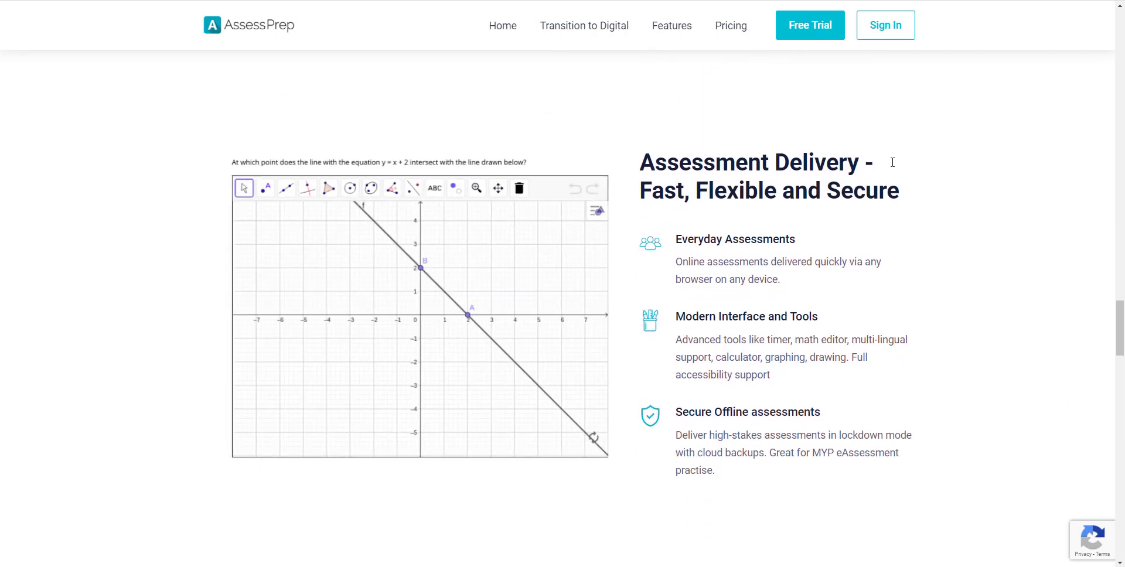
scroll(892, 163, down, 1)
scroll(891, 165, down, 2)
scroll(892, 166, down, 2)
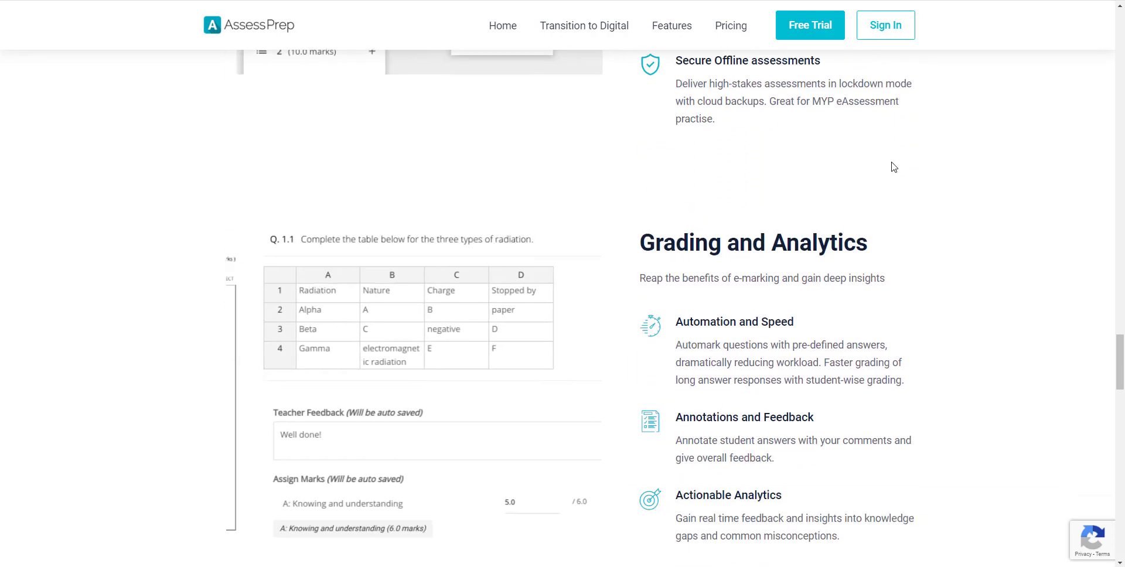
scroll(893, 168, down, 1)
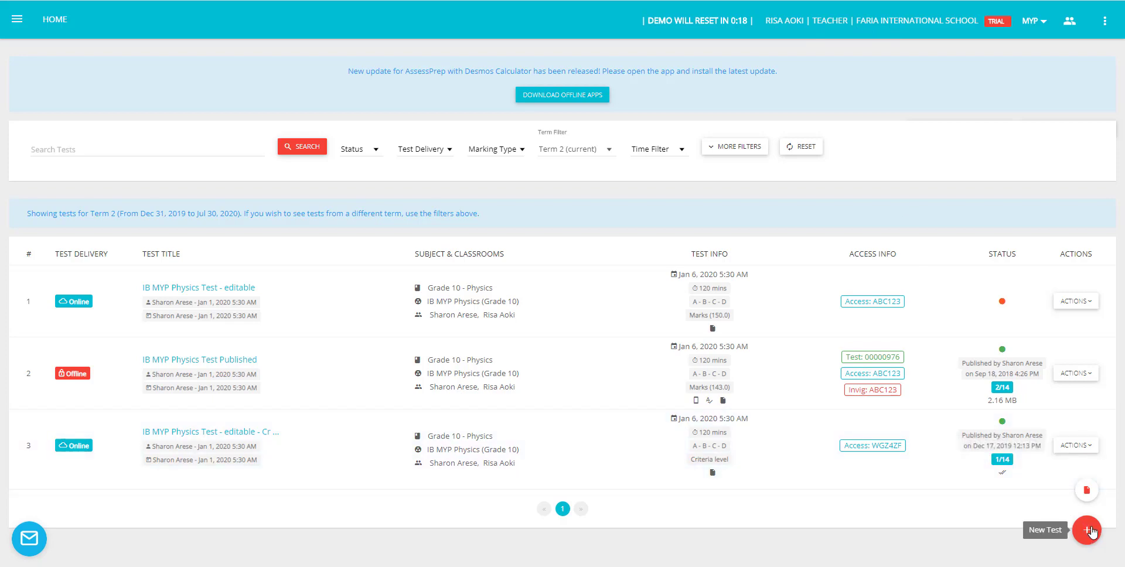
Step: Start an offline test titled 'Physics Summative Assessment' with a 20-minute duration
click(1088, 530)
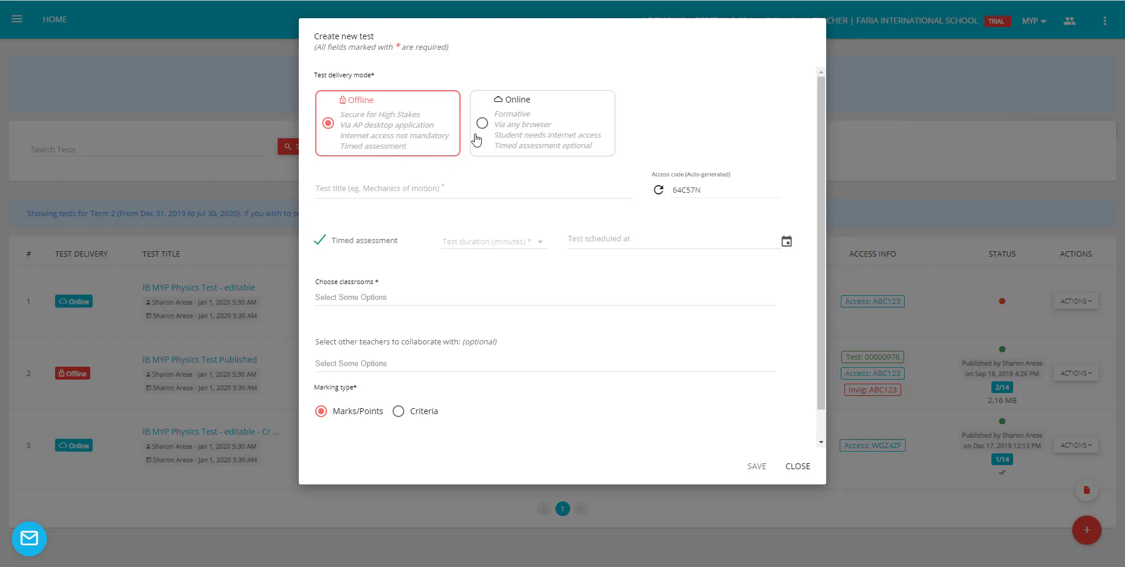
click(482, 126)
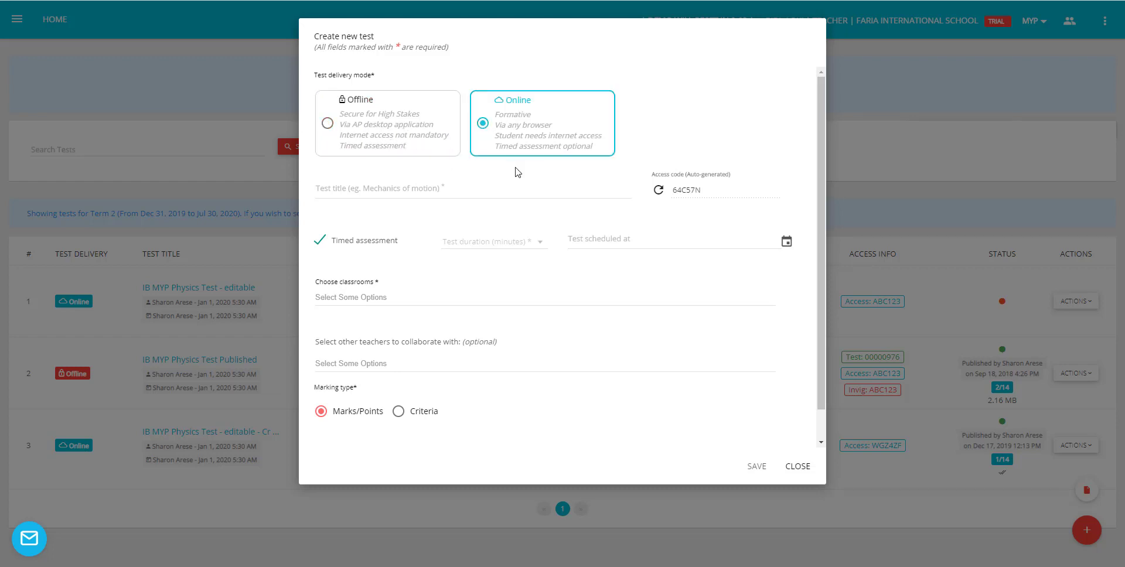
click(328, 123)
click(351, 190)
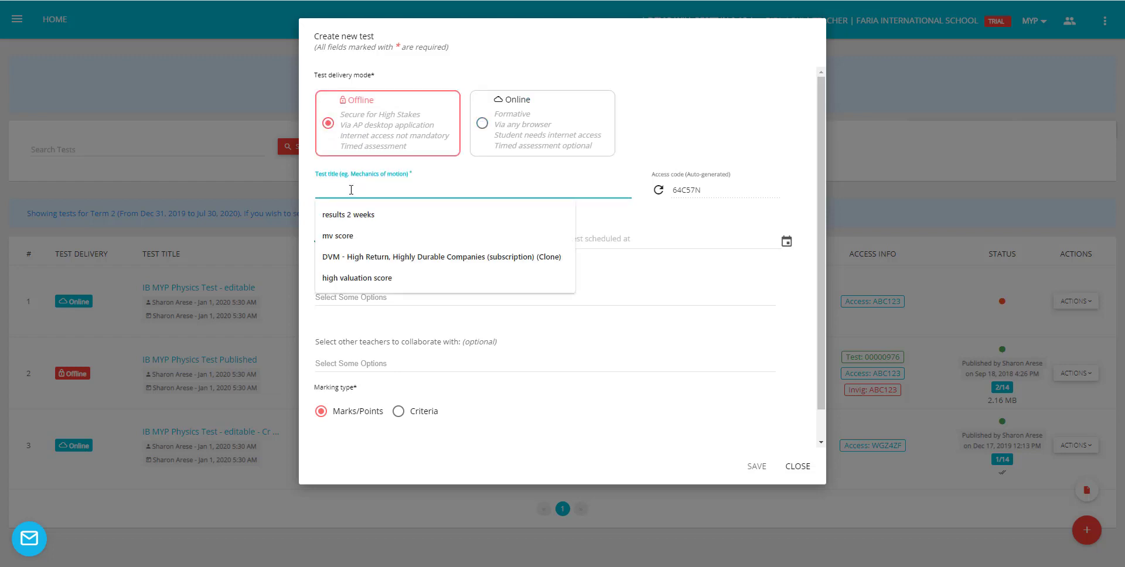
text(Physics Summative Assessment)
click(474, 242)
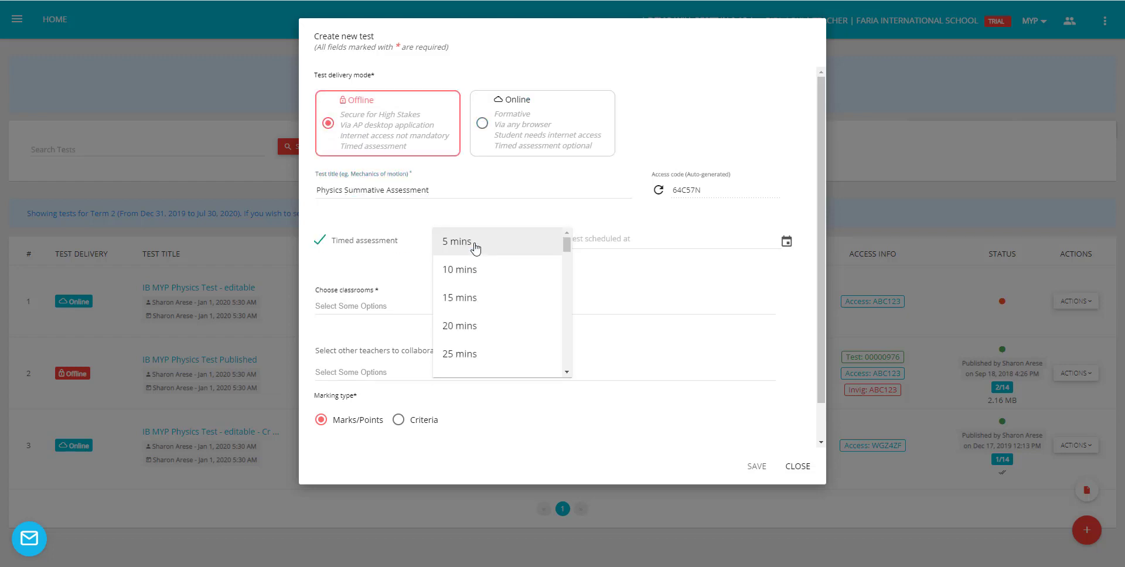
click(475, 326)
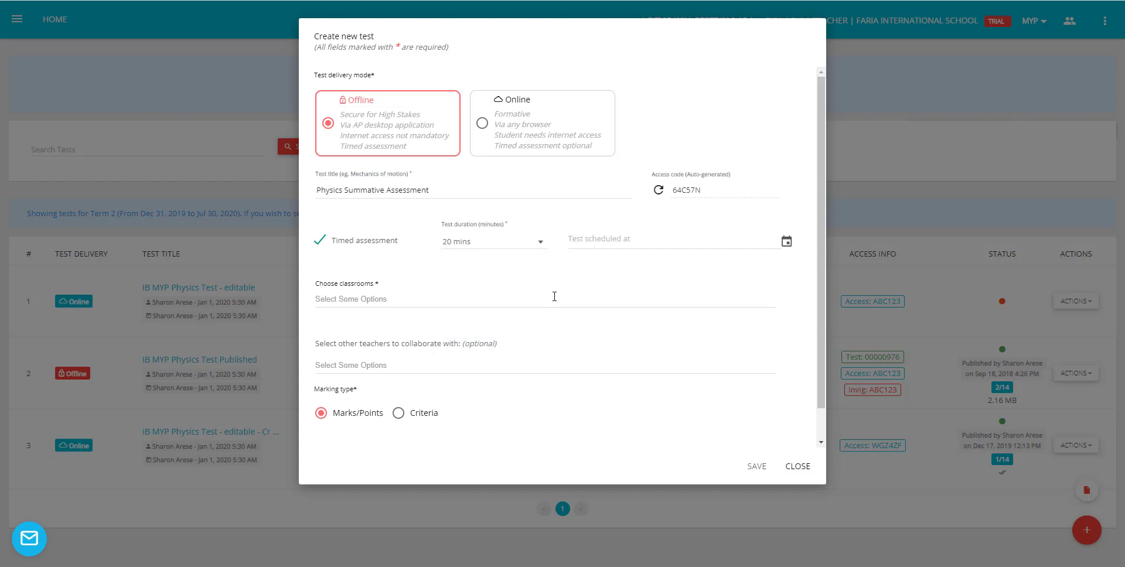
Step: Schedule it for Apr 15 2020, assign IB MYP Physics (Grade 10), and add a collaborating teacher
click(607, 239)
click(664, 328)
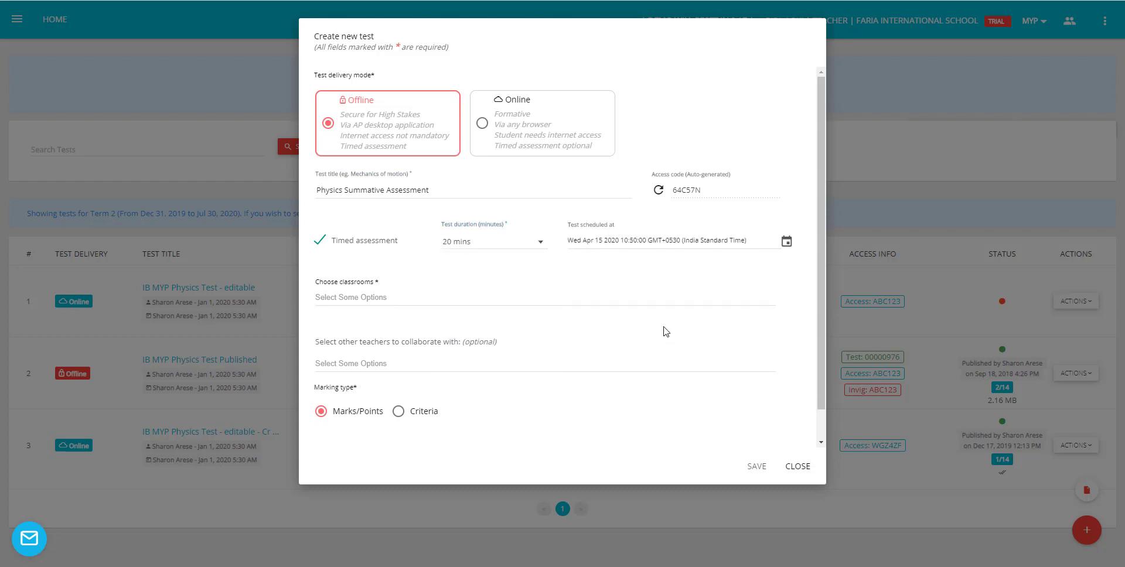
click(363, 297)
click(377, 342)
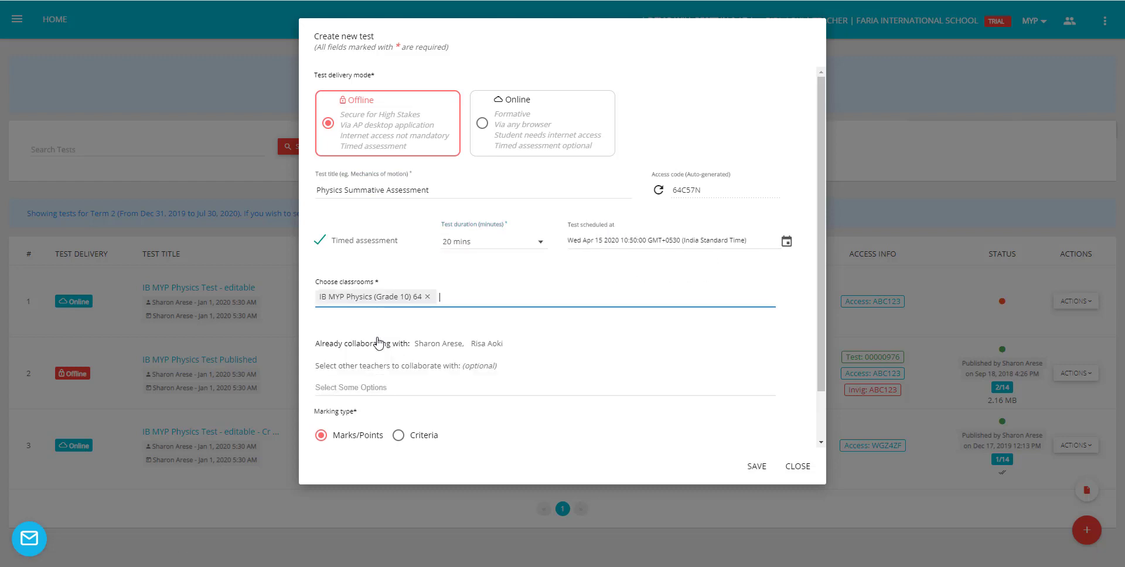
scroll(418, 356, down, 1)
click(378, 331)
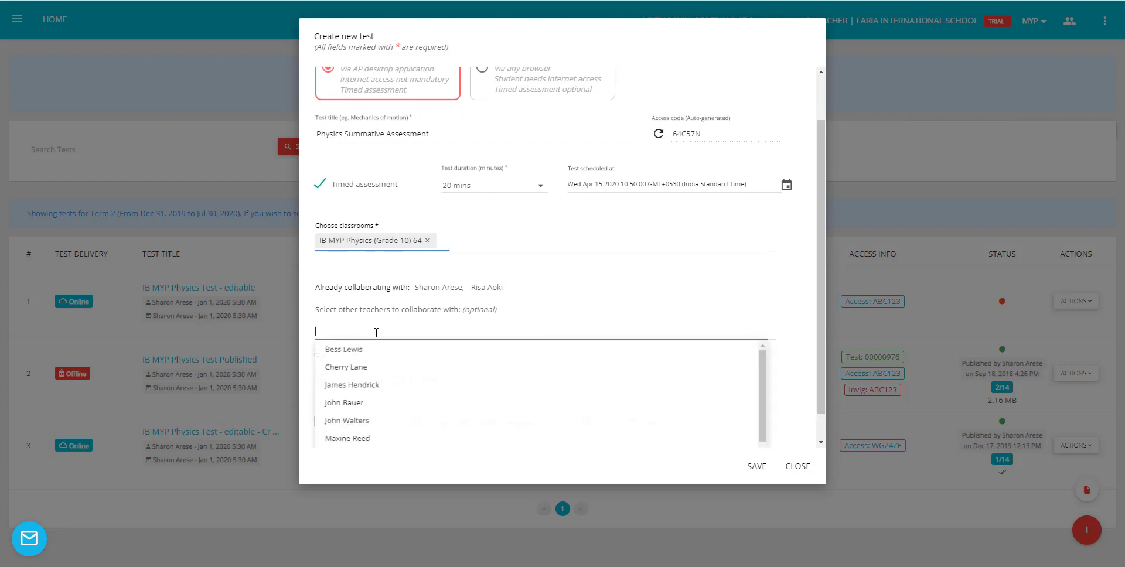
click(371, 368)
Step: Enable calculator and spell-check for students and add extra instructions
click(317, 392)
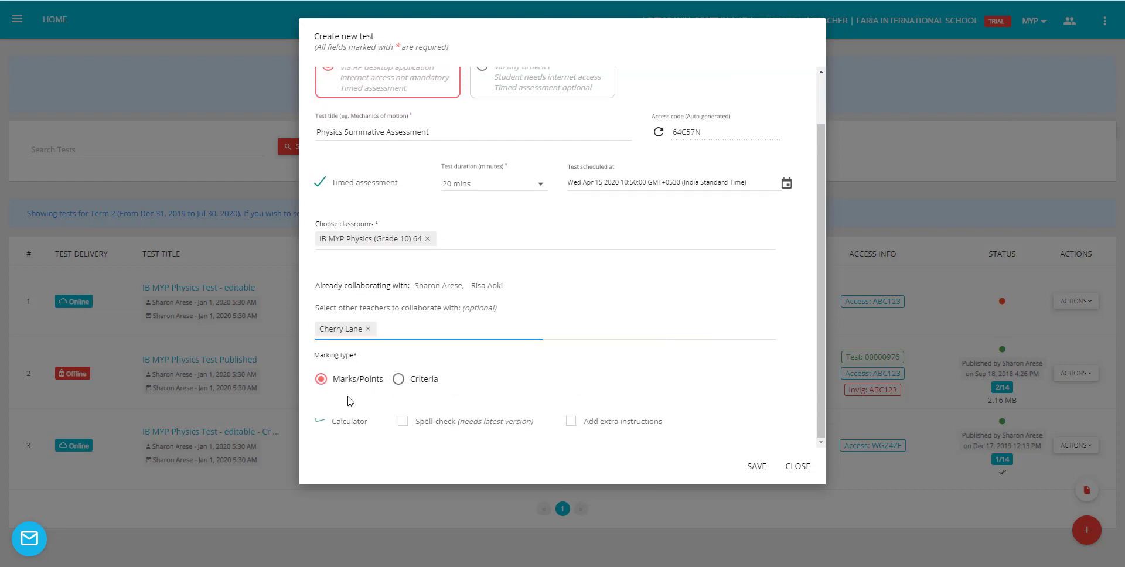
click(403, 422)
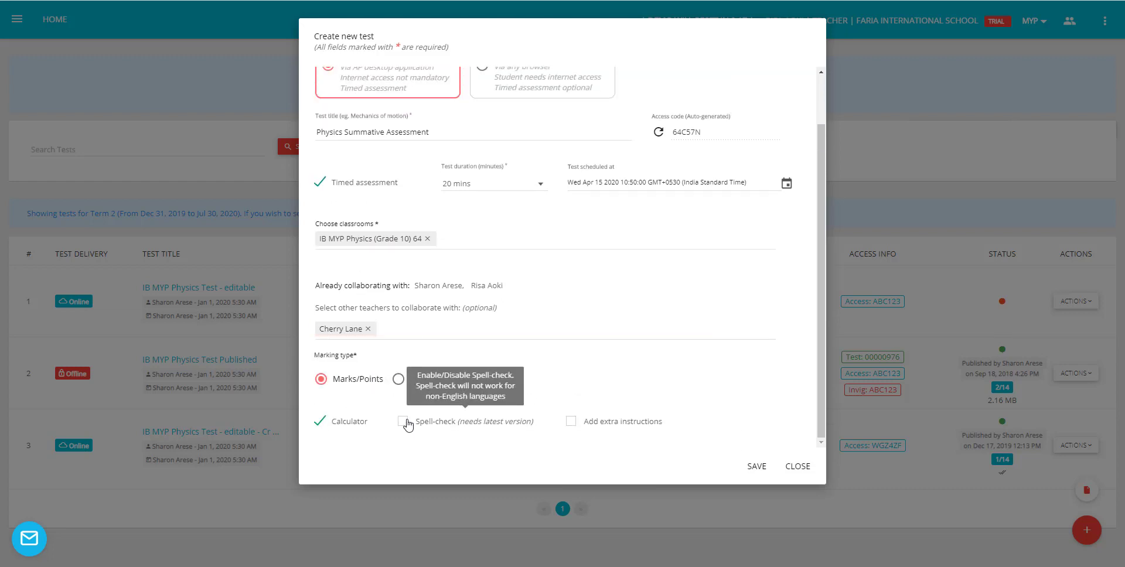
click(569, 421)
scroll(471, 351, down, 3)
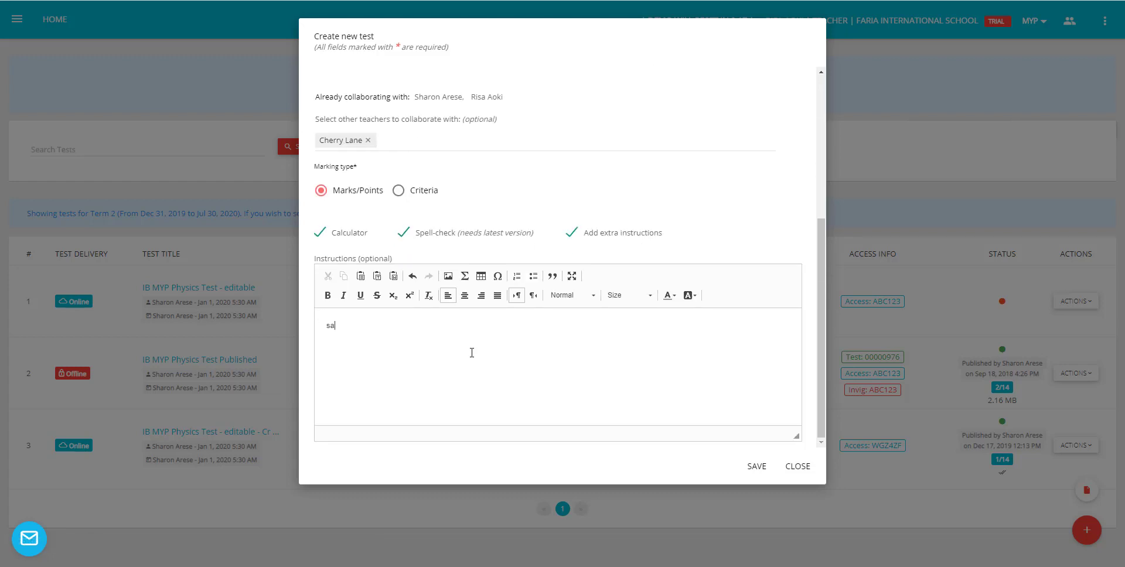
Step: Save the new test and add Test Audio.mp3 as an audio segment in Task 1
click(766, 475)
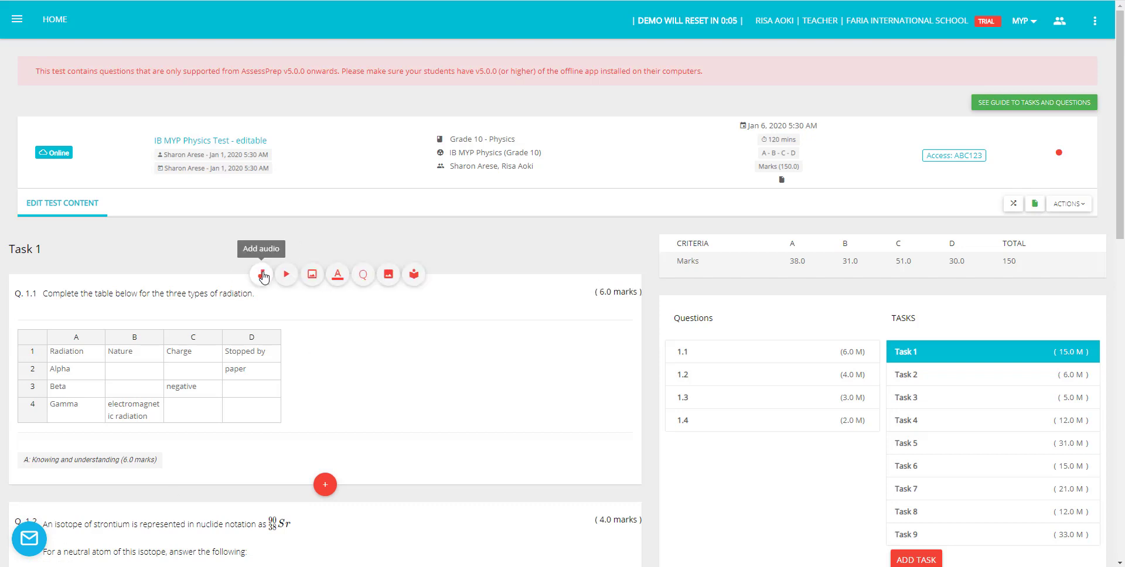
click(261, 274)
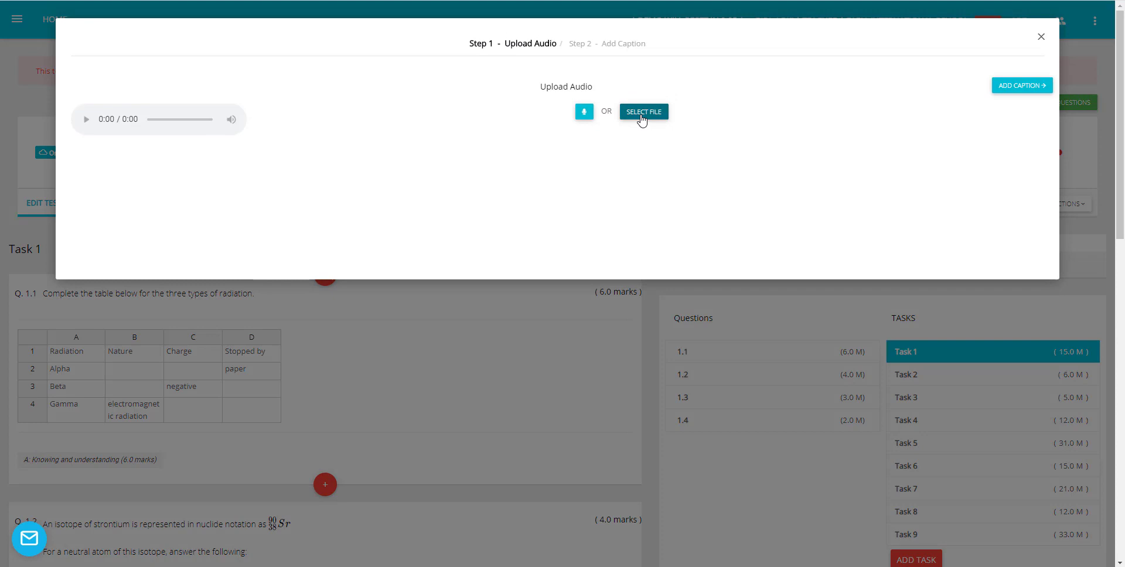
click(642, 115)
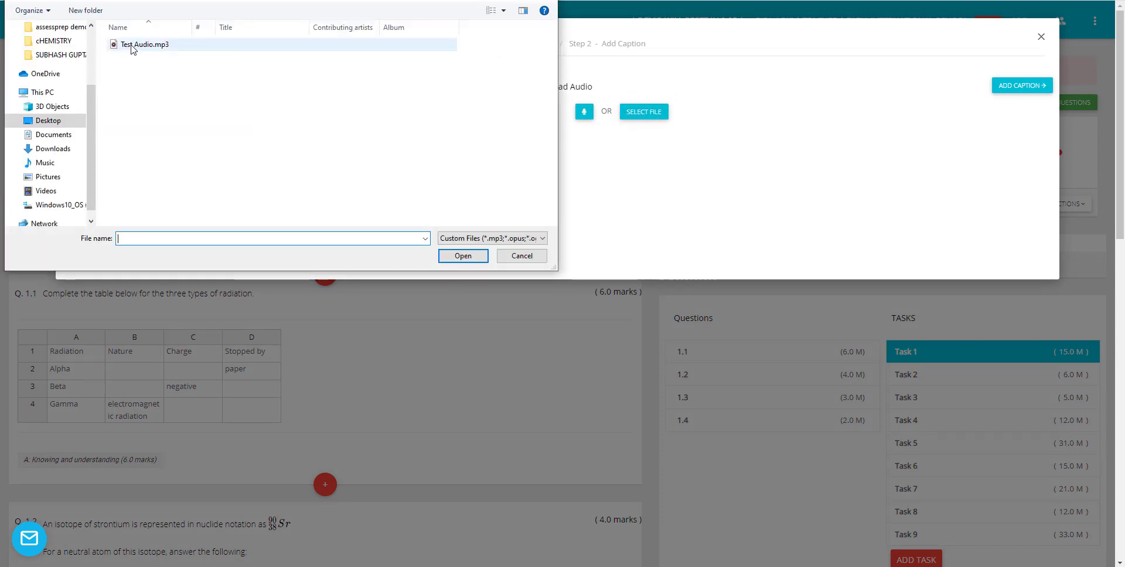
click(176, 45)
click(480, 258)
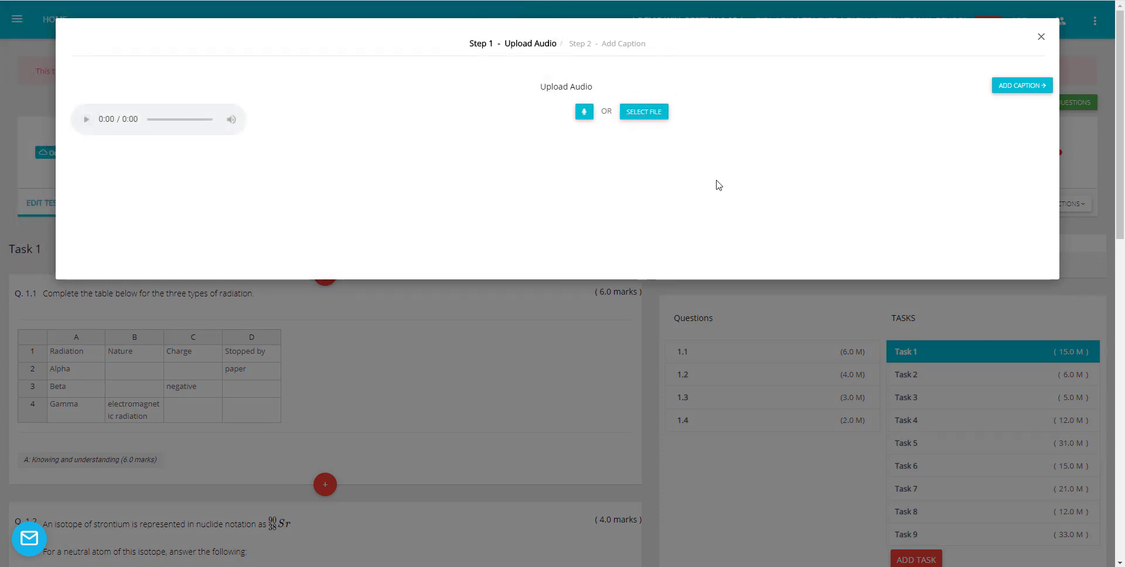
click(1020, 86)
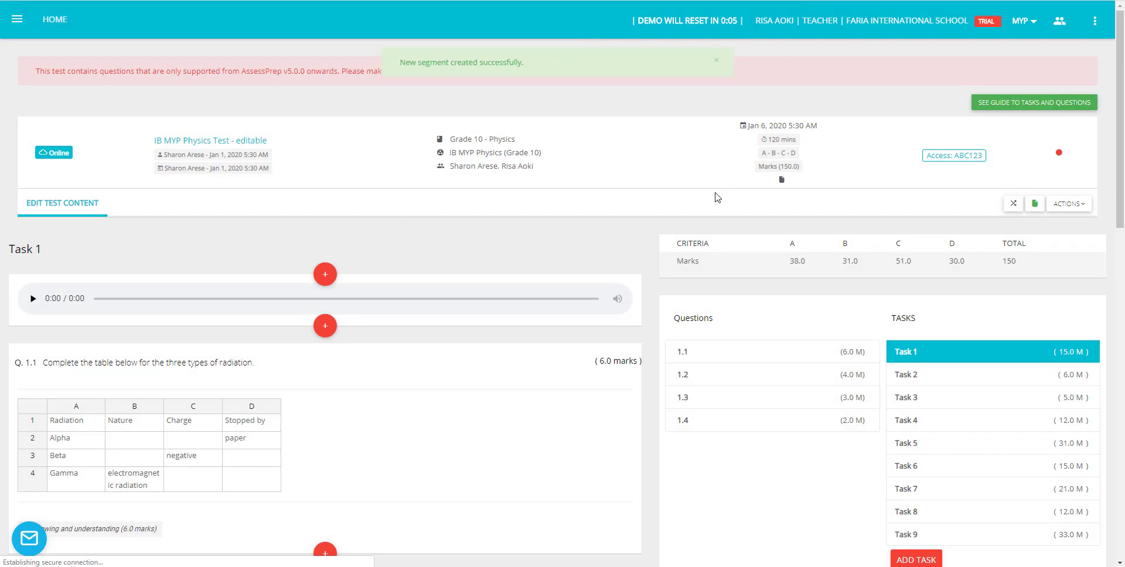
mouse_move(286, 274)
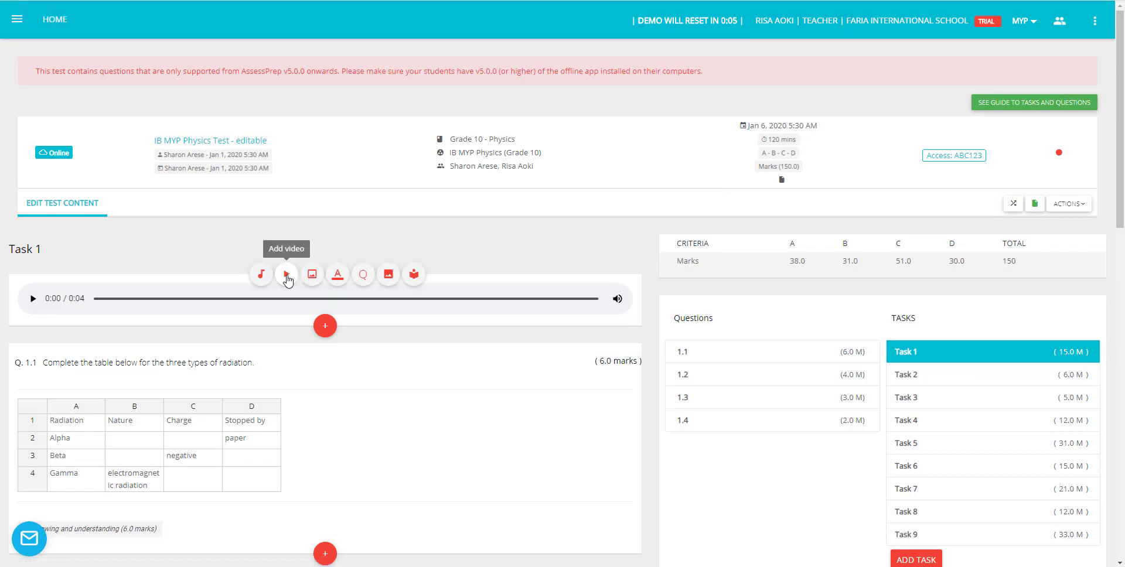
Step: Embed a YouTube video in Task 1 from a pasted link
click(287, 276)
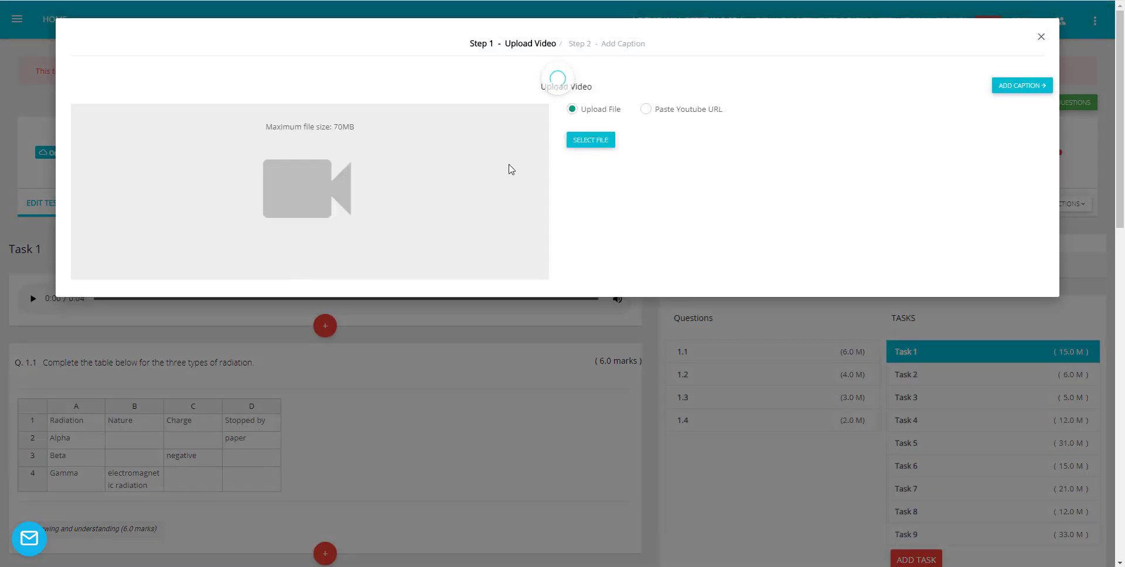
click(646, 109)
text(https://www.youtube.com/watch?v=xjcsrU-ZmgY)
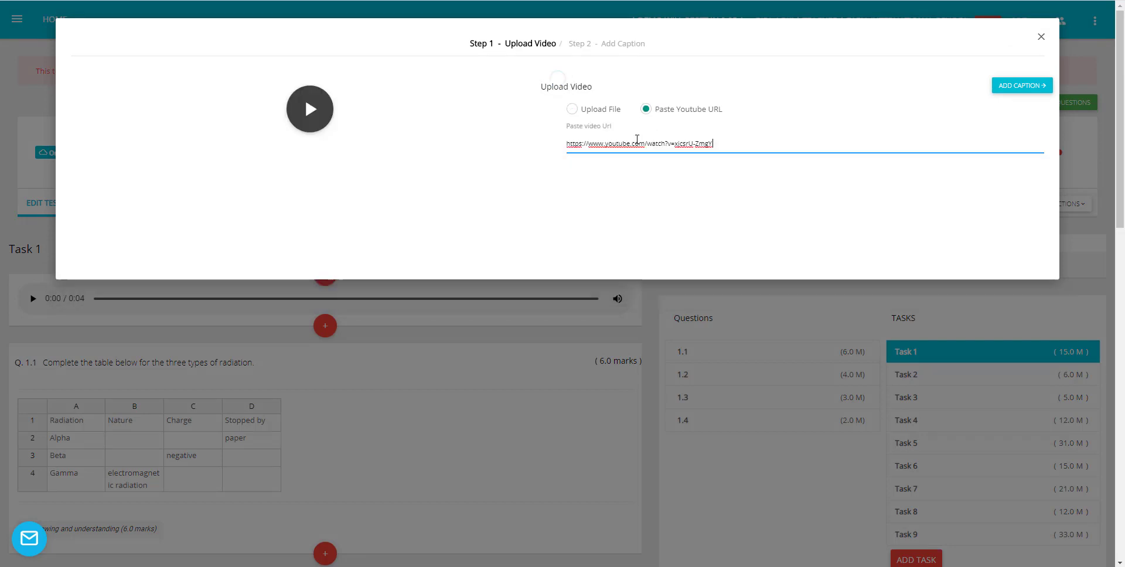
click(1022, 85)
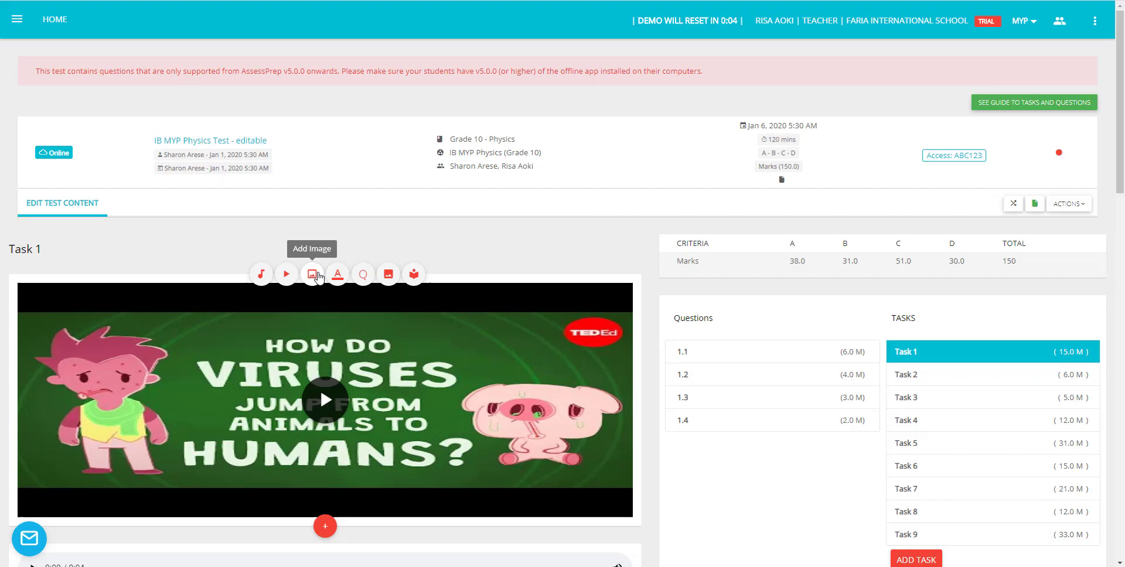
Step: Upload the Earth-Mars, moon and solar system images as a Task 1 slideshow, then start a text block
click(320, 276)
click(805, 166)
drag(444, 105, 112, 82)
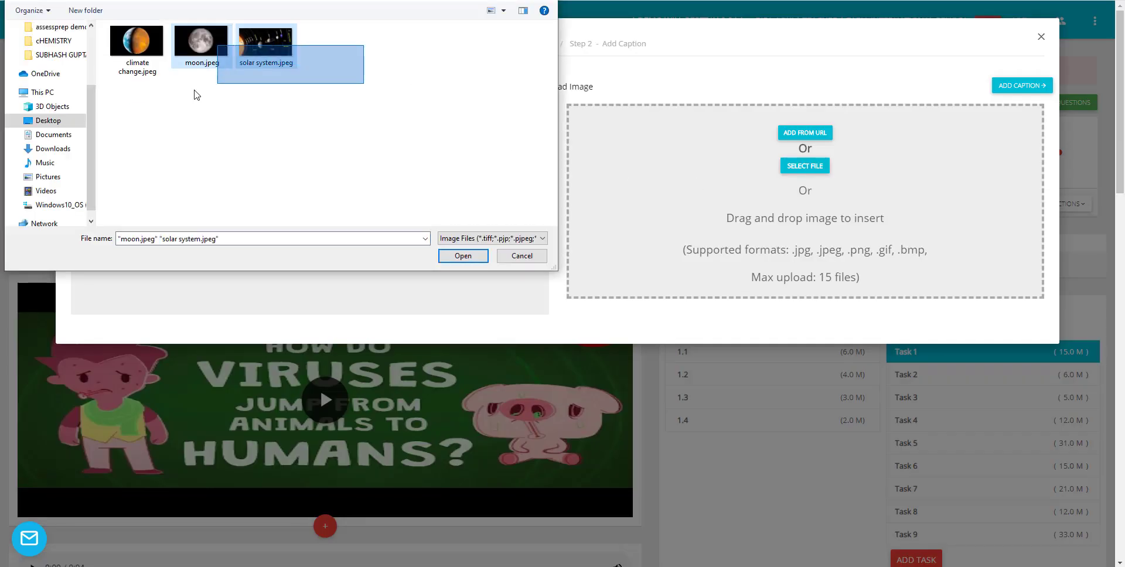
click(462, 255)
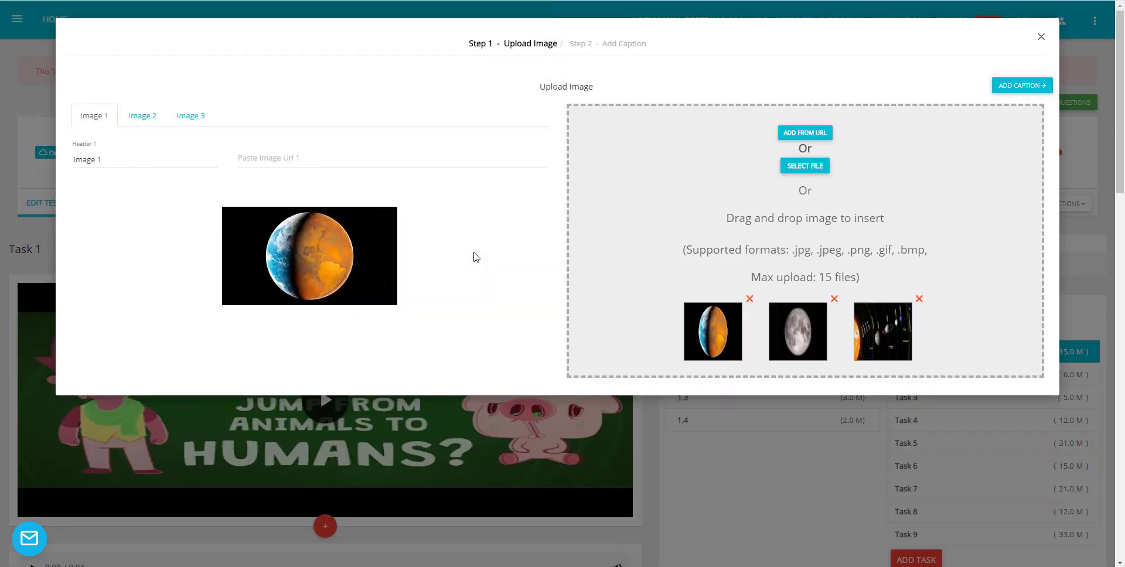
click(1022, 86)
click(325, 271)
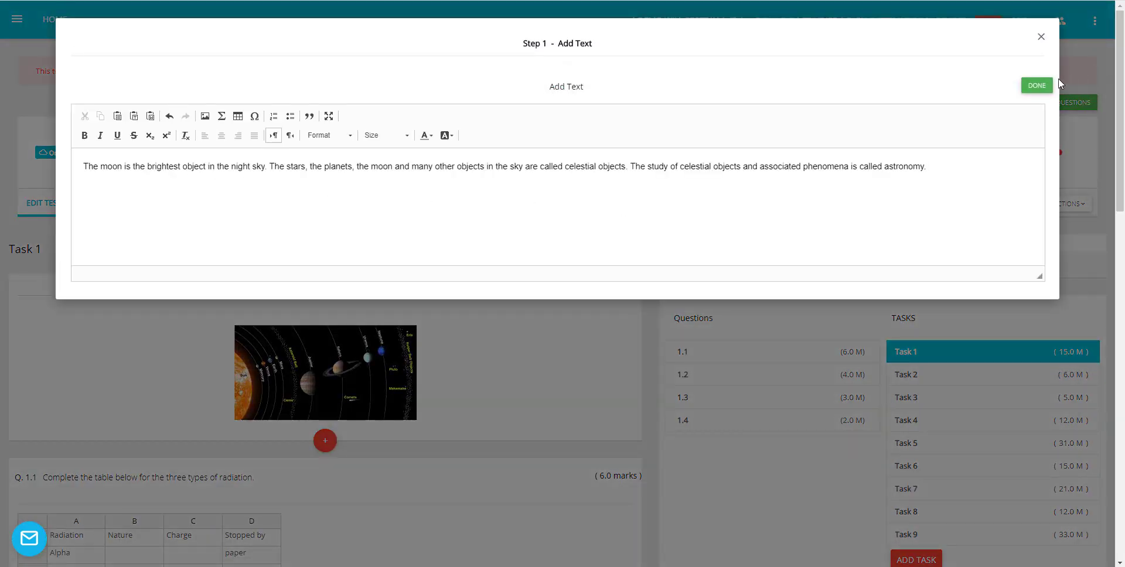
Step: Save the astronomy paragraph, then add a Criterion A matching question worth 5 marks
click(1036, 87)
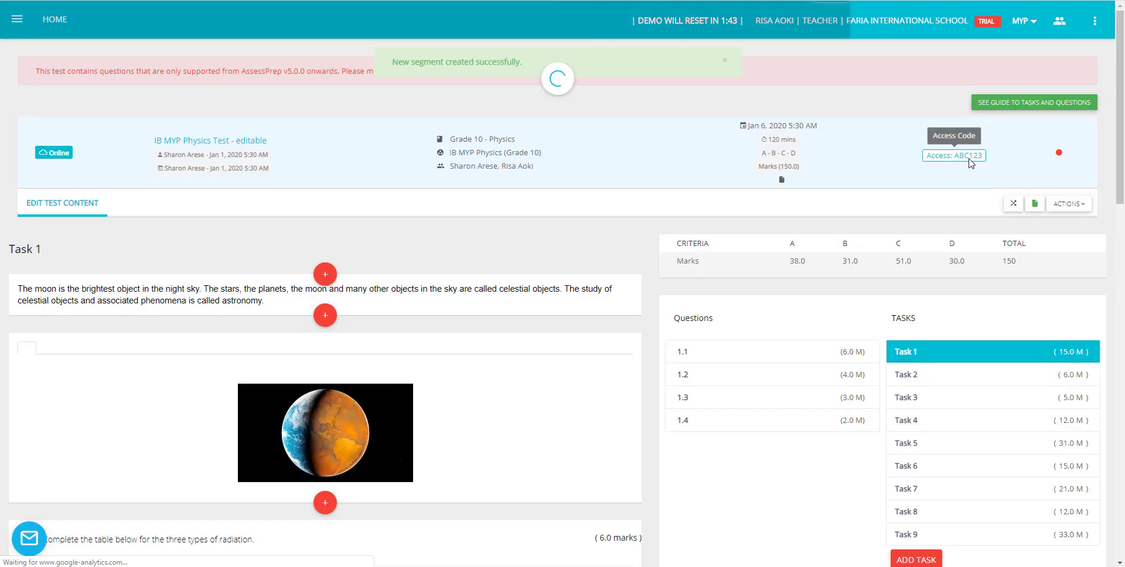
mouse_move(324, 314)
click(363, 275)
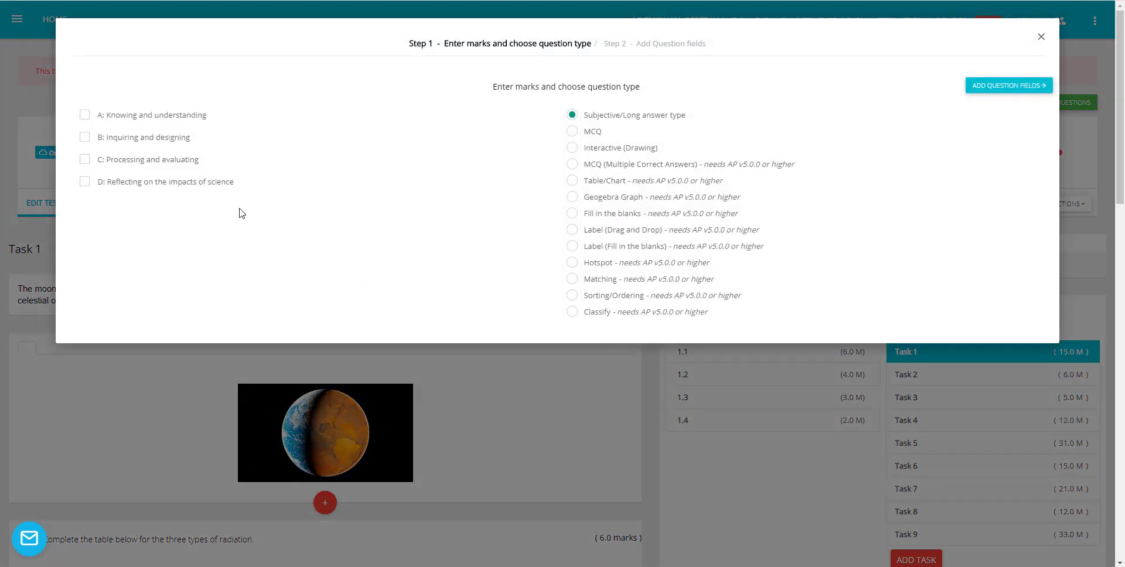
click(84, 114)
click(363, 113)
text(5)
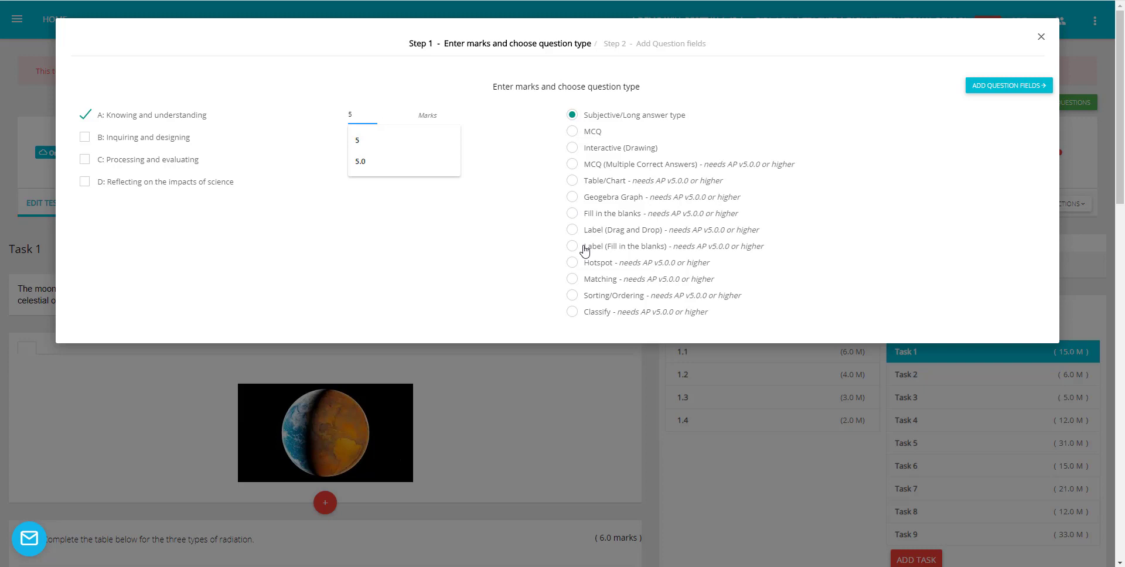
click(574, 282)
click(984, 88)
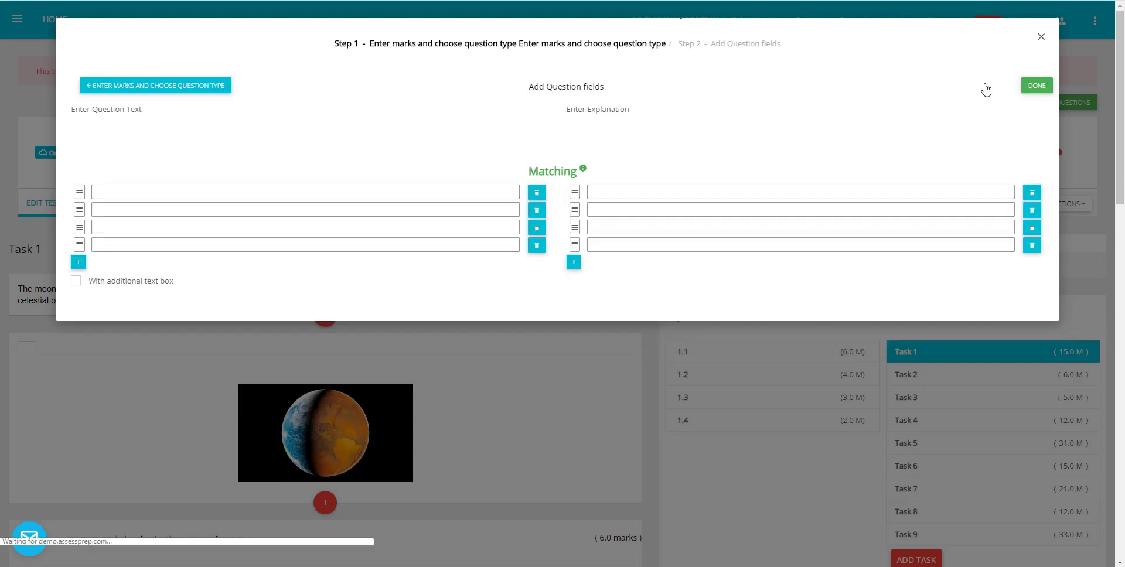
click(1030, 87)
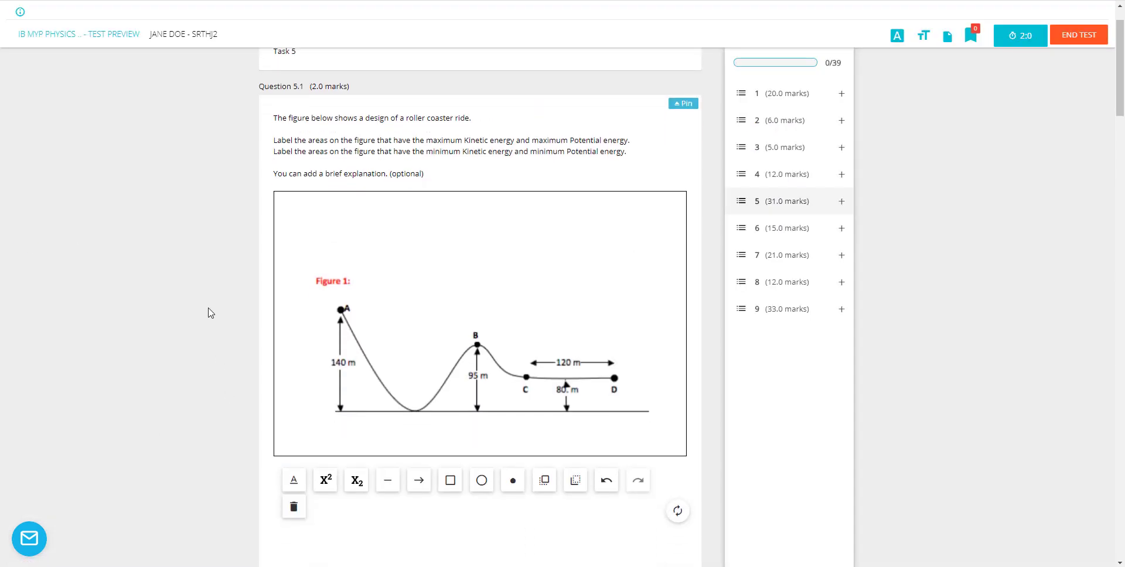
Step: Draw an arrow on the roller coaster, place the KE/PE energy labels, and mark the highest-PE point
click(418, 480)
drag(362, 348, 434, 324)
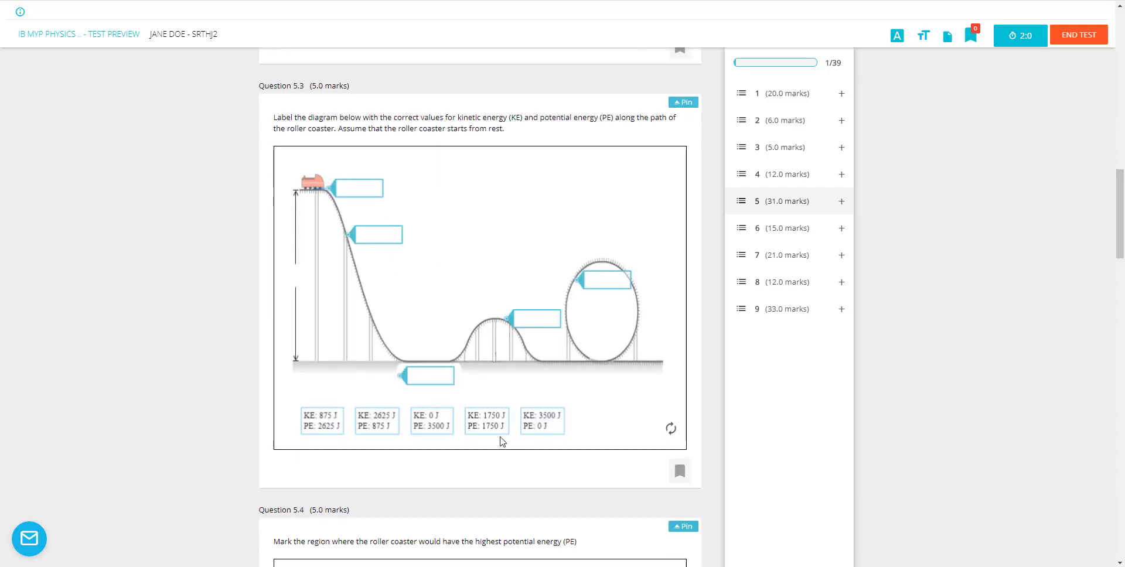
drag(430, 420, 378, 235)
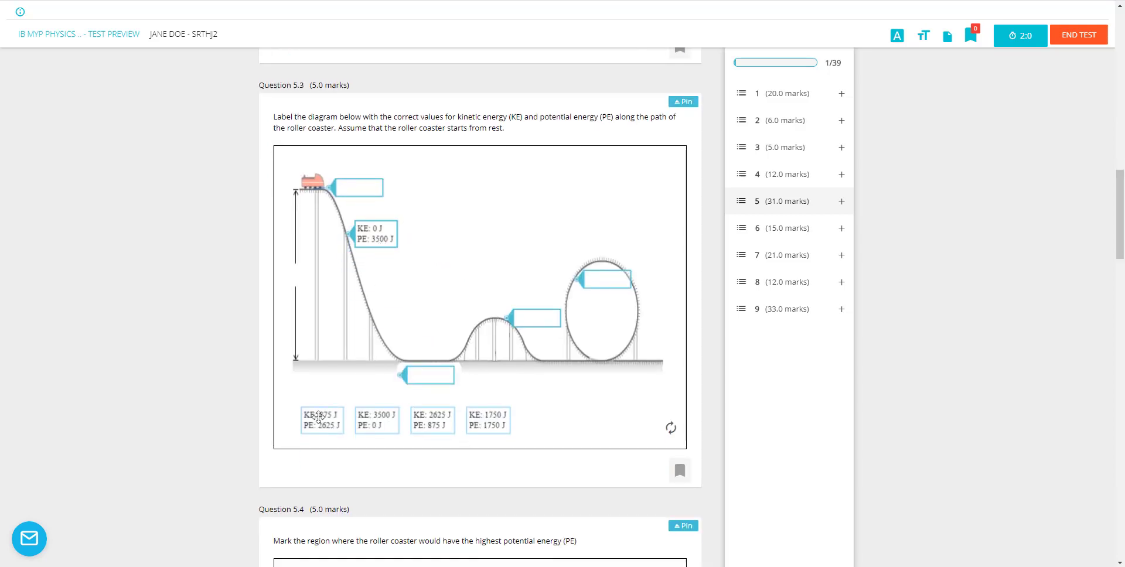
drag(314, 417, 428, 374)
scroll(361, 226, down, 7)
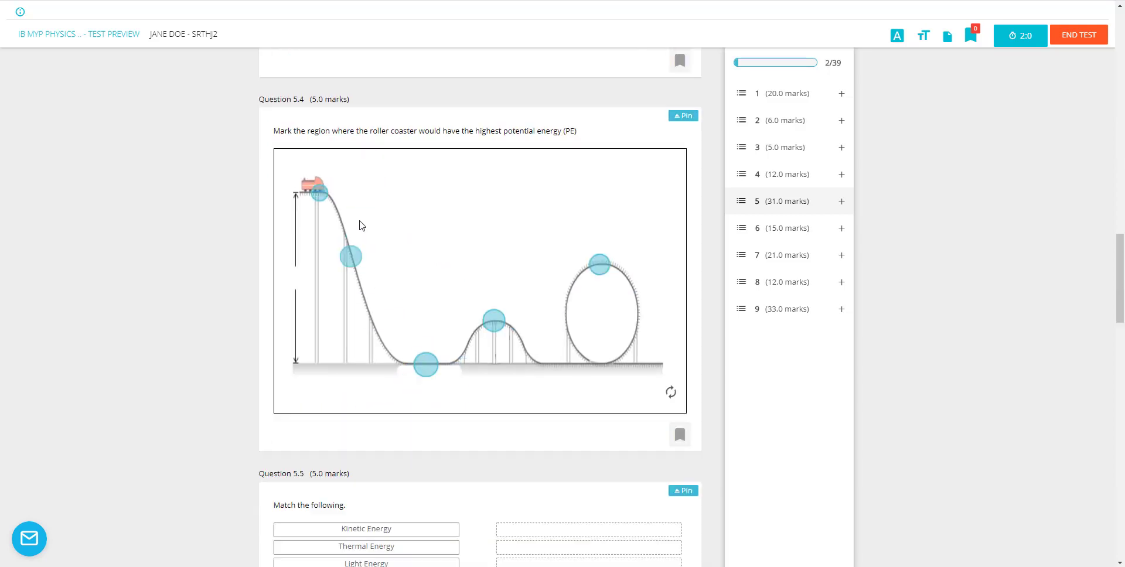
click(326, 198)
Step: Match the fuels and heat descriptions, classify Sodium under Kinetic Energy, and draw on the graph
scroll(432, 207, down, 4)
scroll(437, 237, down, 2)
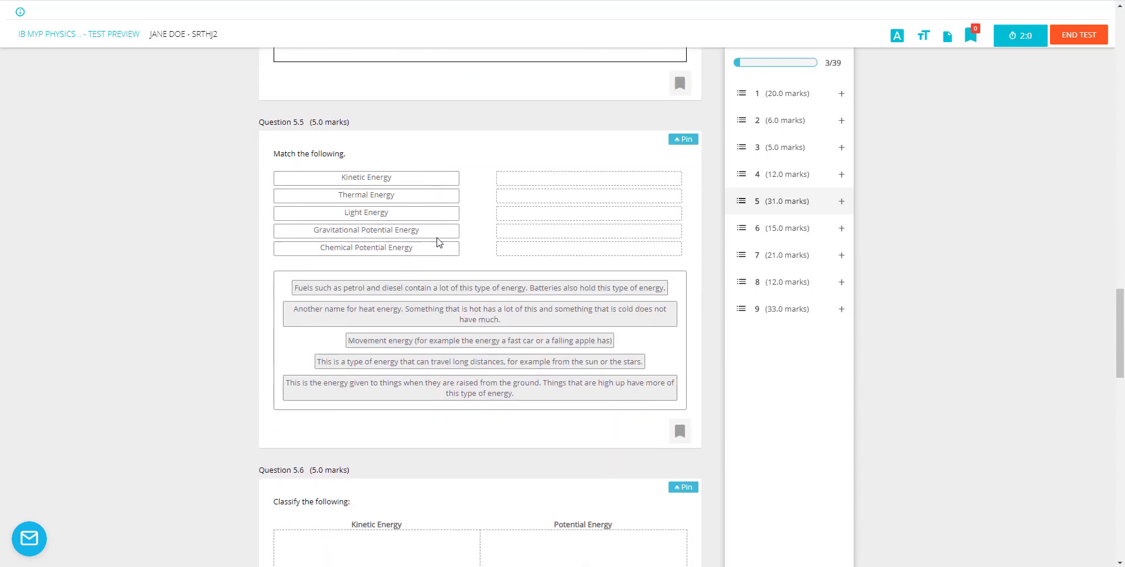
drag(445, 287, 545, 223)
drag(502, 322, 579, 217)
scroll(527, 311, down, 5)
mouse_move(375, 309)
mouse_down()
mouse_move(376, 254)
mouse_move(558, 256)
mouse_up()
scroll(527, 246, down, 5)
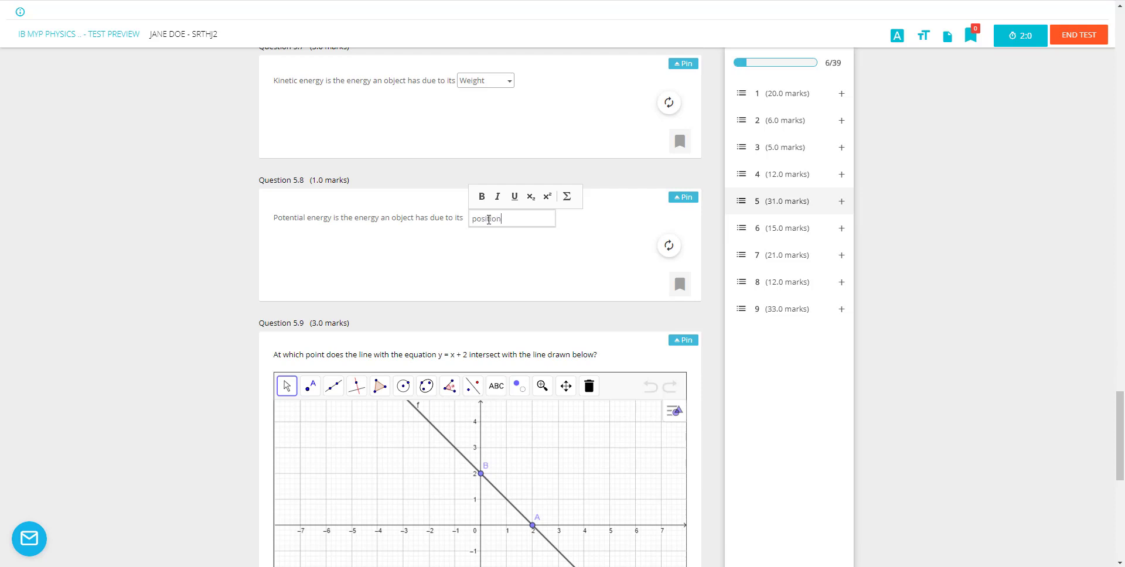
scroll(489, 220, down, 3)
scroll(445, 223, down, 1)
click(403, 152)
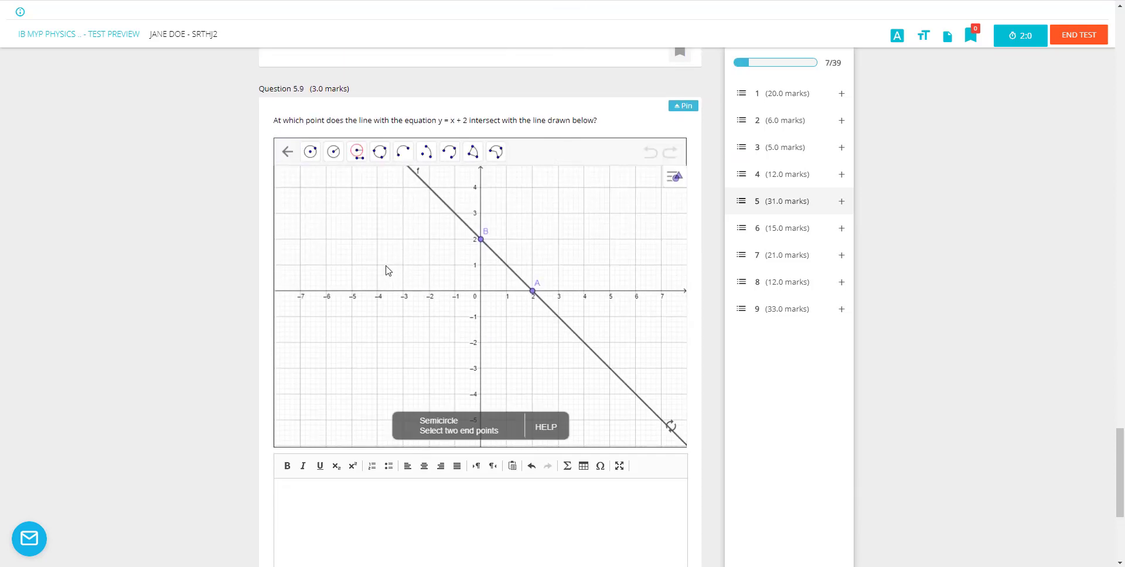
click(384, 265)
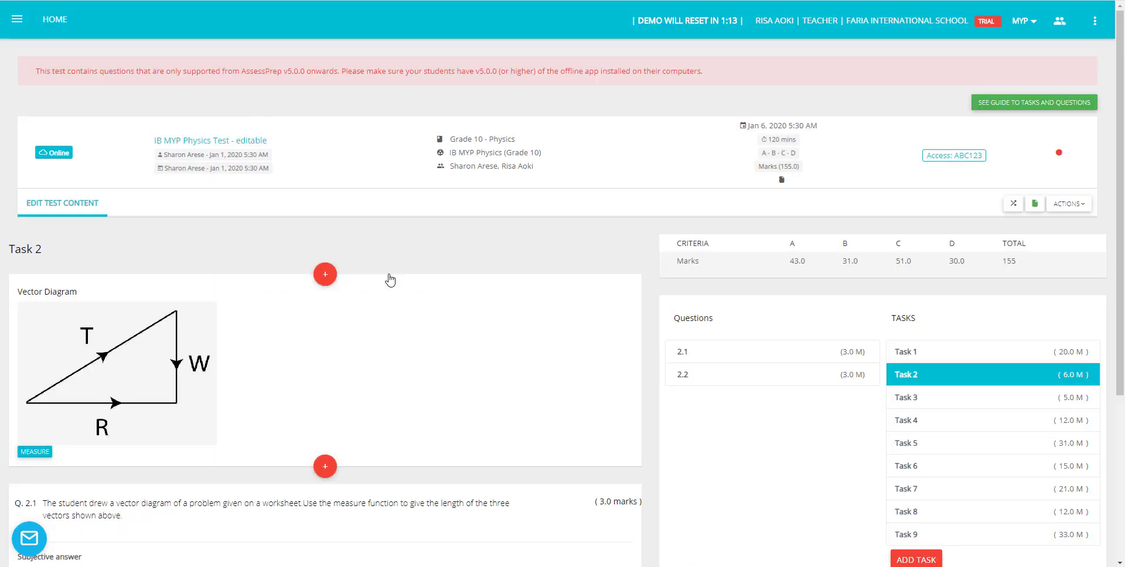
Step: Load Simulation.html as the Atomic Interactions simulation in Task 2
click(594, 114)
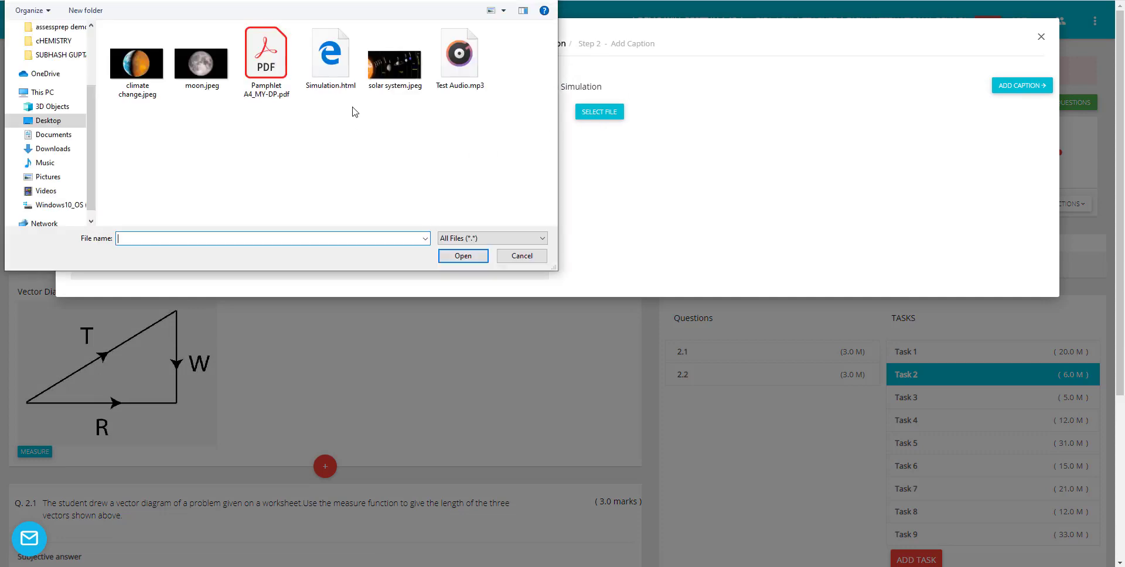
click(331, 58)
click(453, 257)
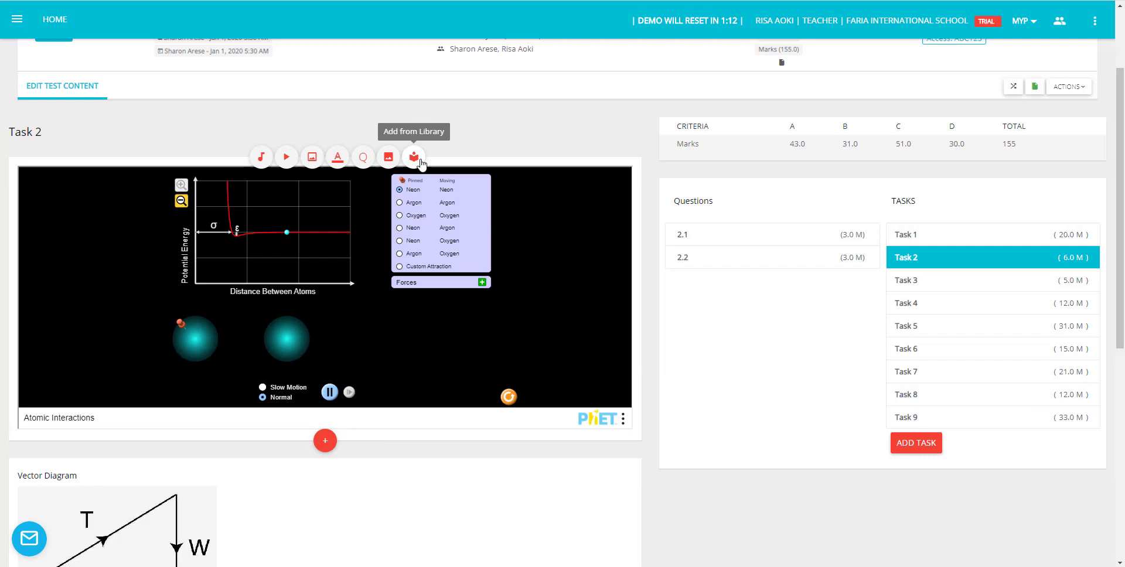
Step: Insert the strontium isotope, solar power and charger efficiency library questions into Task 2
click(417, 157)
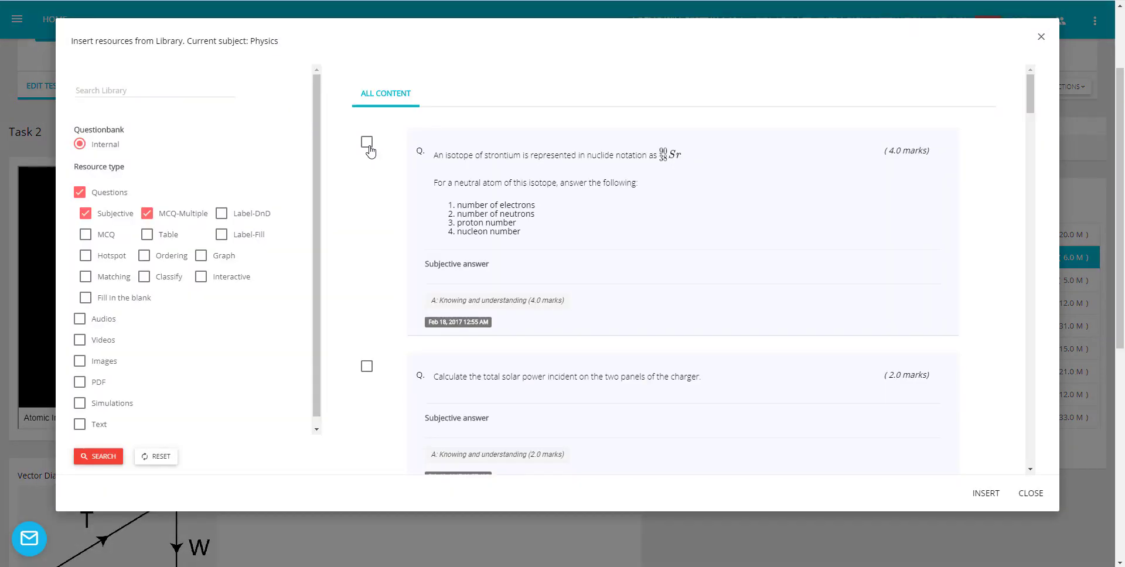
click(367, 142)
click(367, 366)
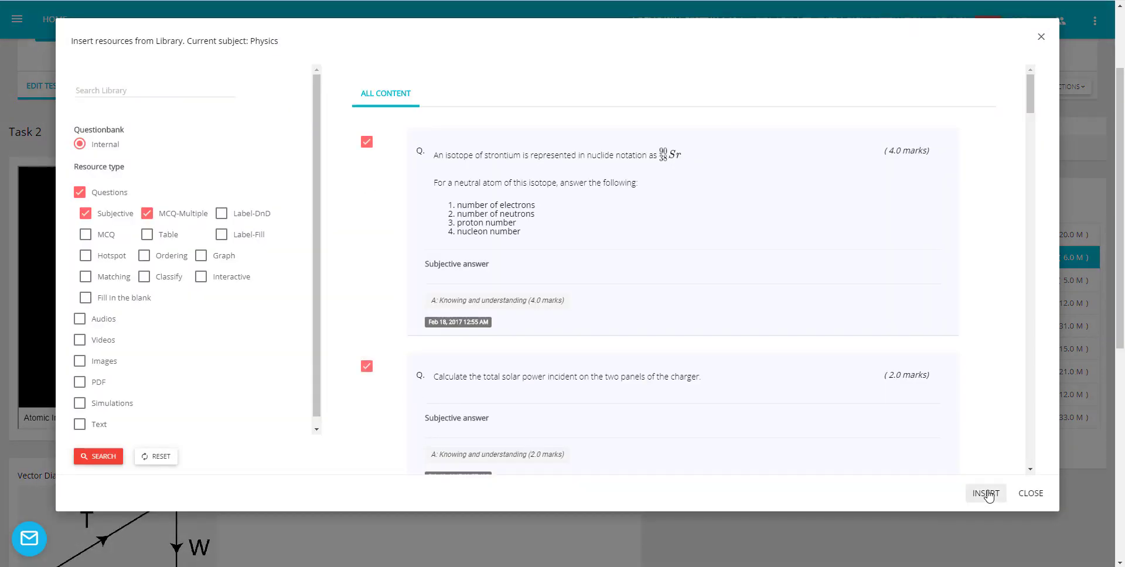
scroll(877, 376, down, 5)
scroll(764, 379, down, 2)
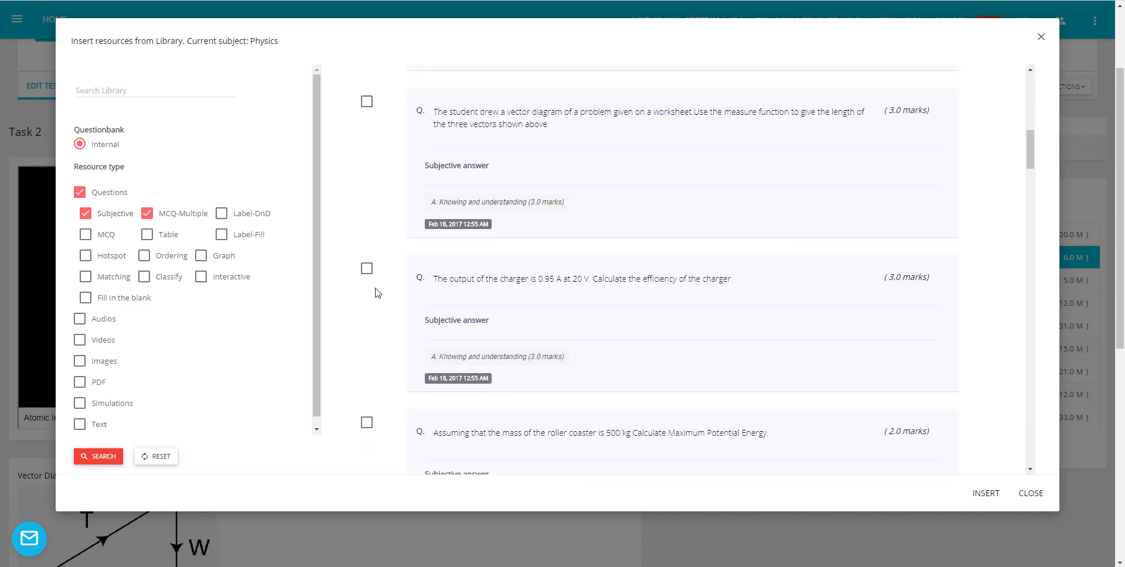
click(367, 269)
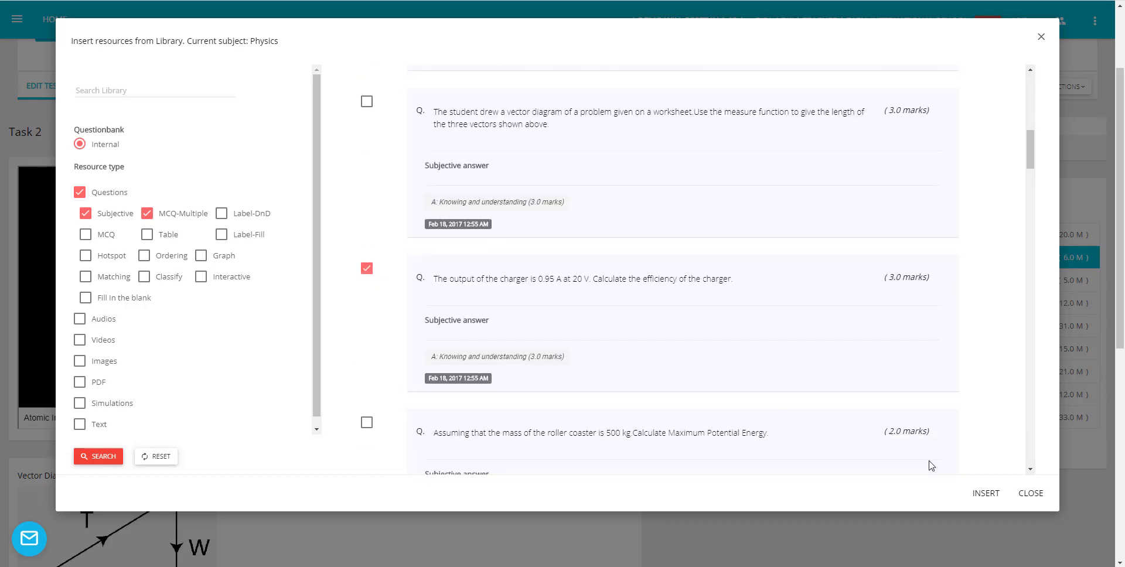
click(986, 496)
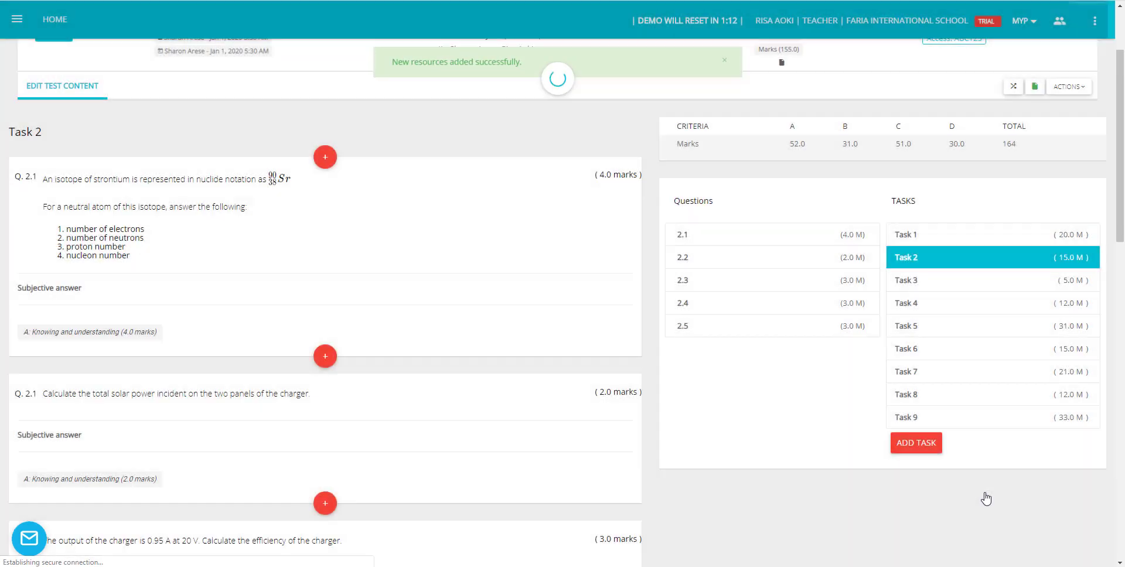
Step: Publish the test from the Actions menu and confirm
click(1068, 203)
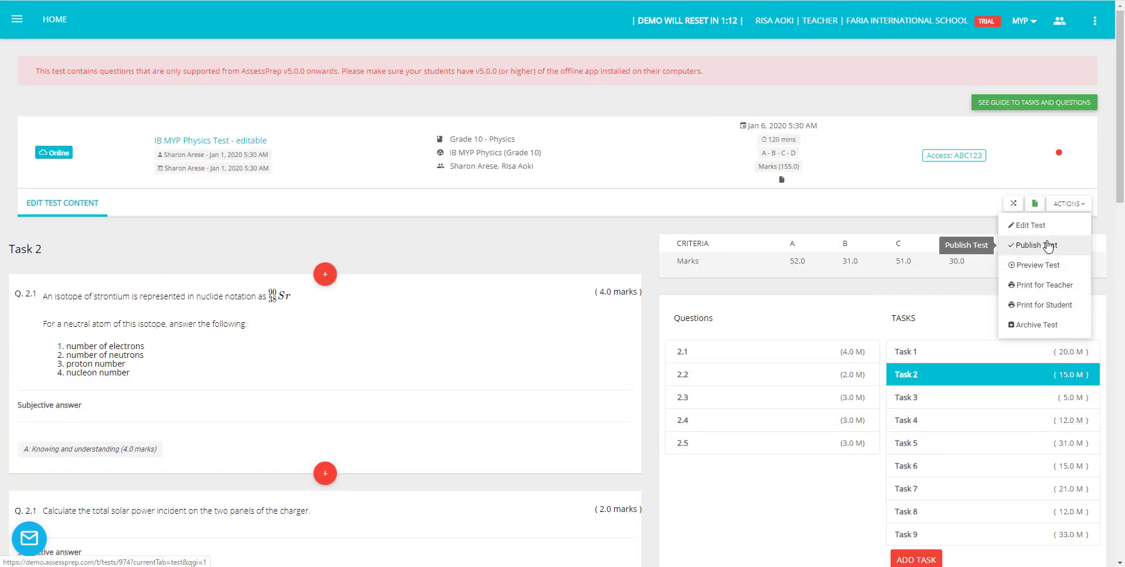
click(1048, 246)
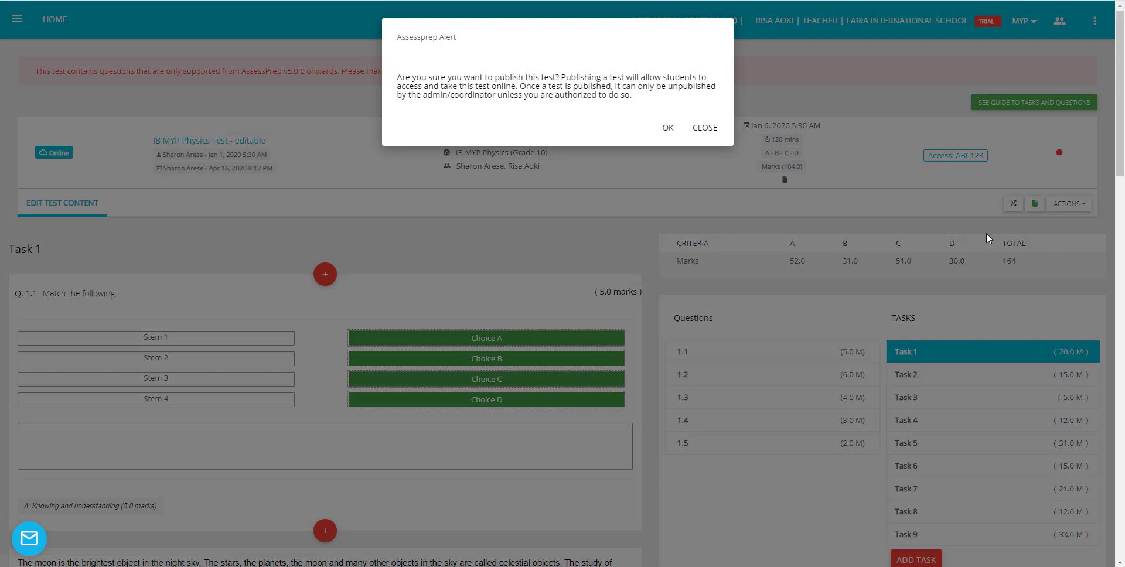
click(662, 126)
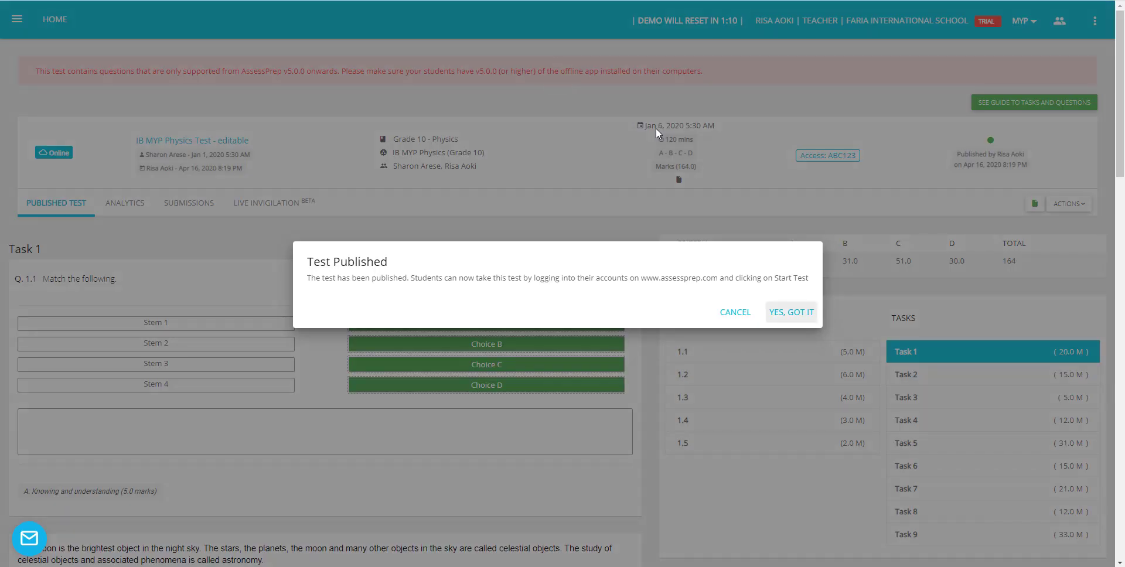
Step: Acknowledge publishing and start the scheduled IB MYP Physics Test as a student
click(788, 316)
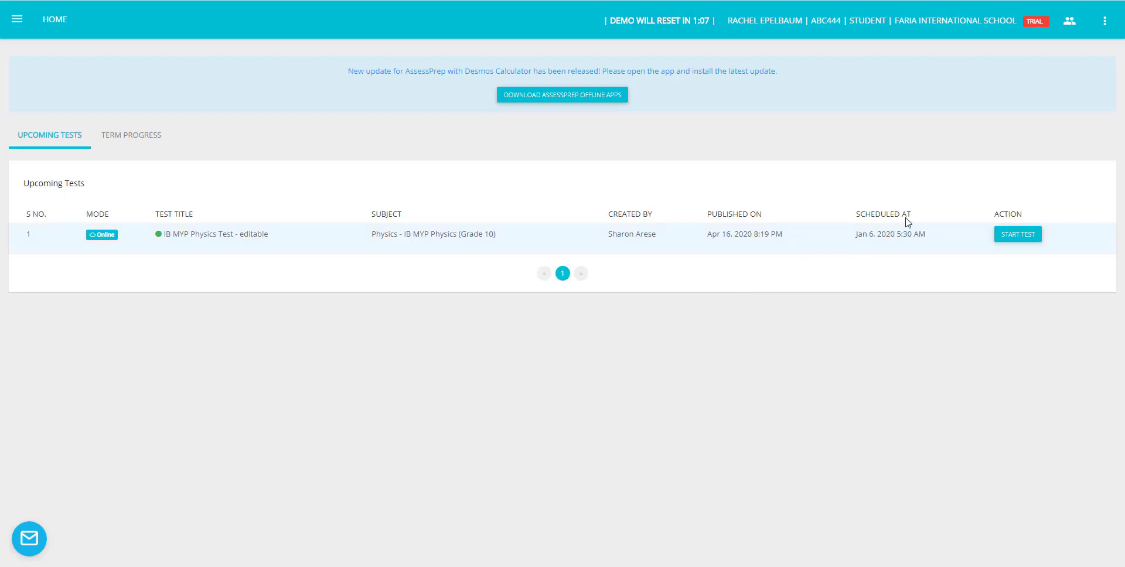
click(1010, 237)
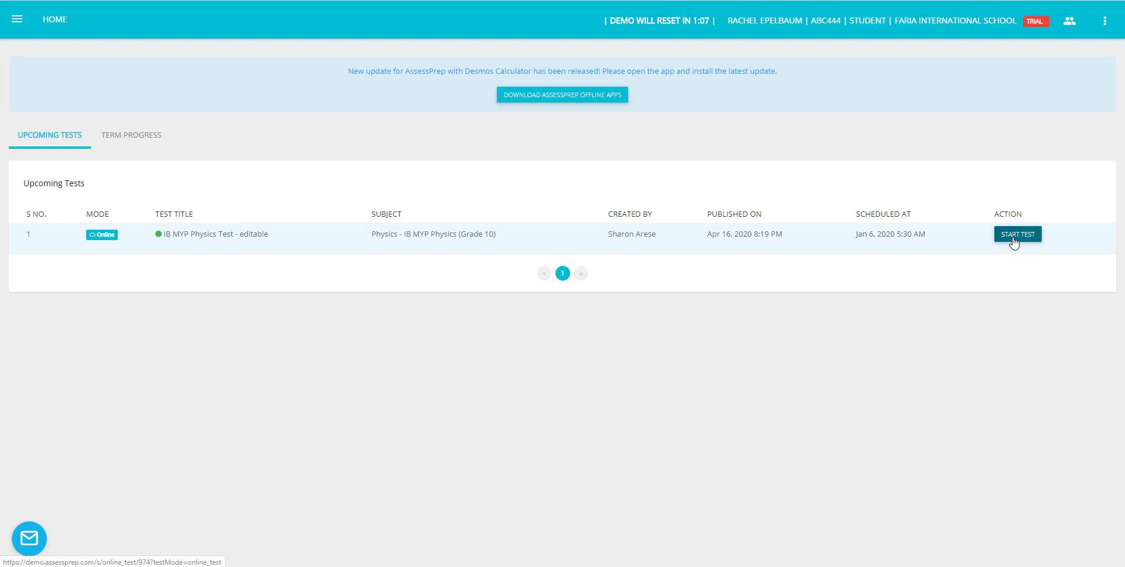
click(599, 211)
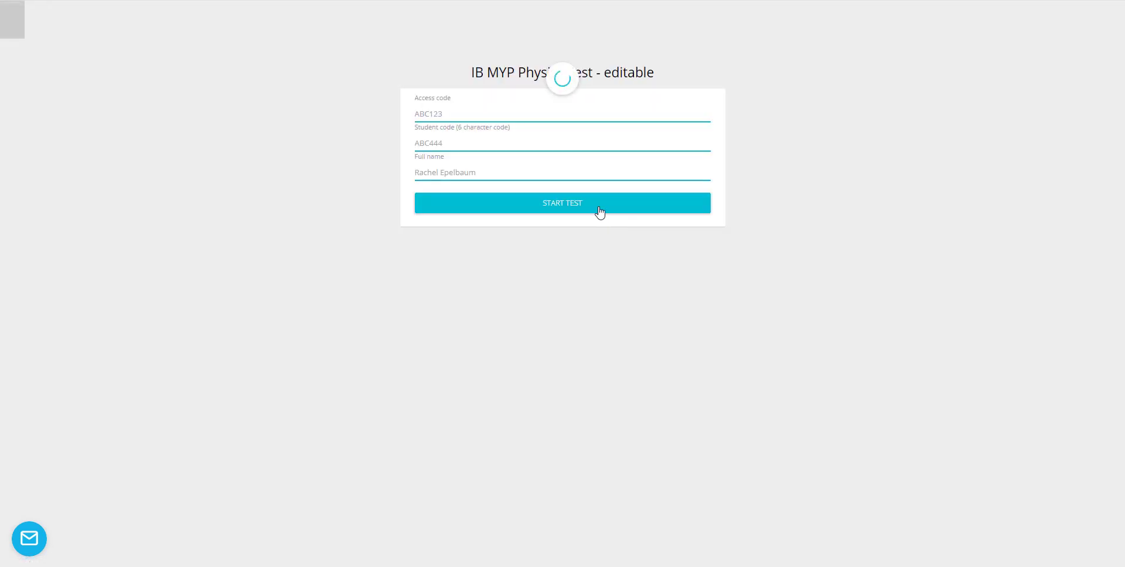
Step: Answer Question 1.3 with the quadratic formula via the equation editor, then view bookmarked questions
scroll(573, 391, down, 1)
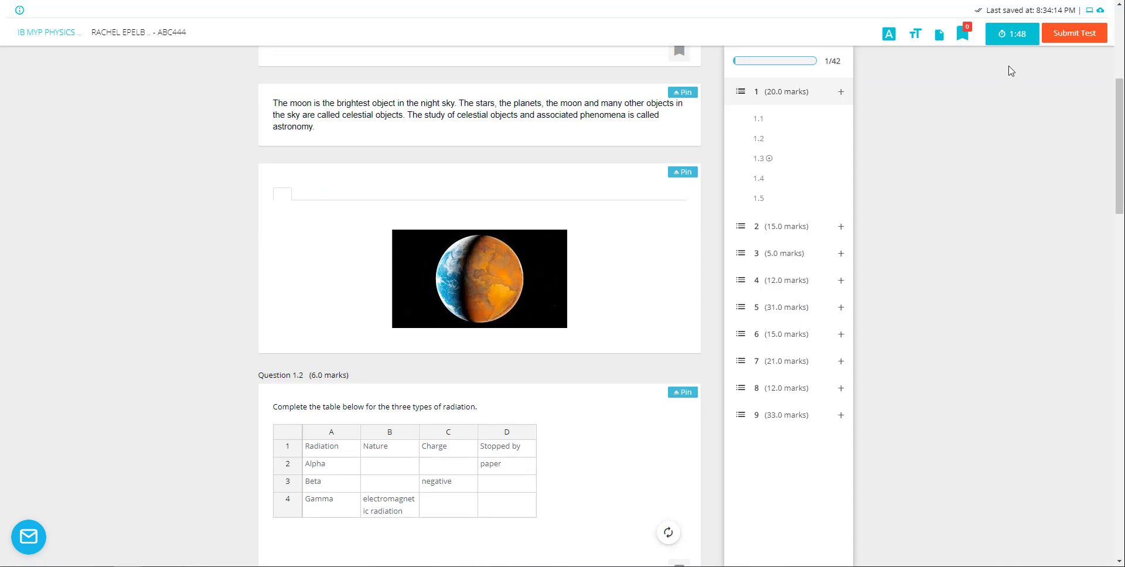
scroll(559, 400, down, 5)
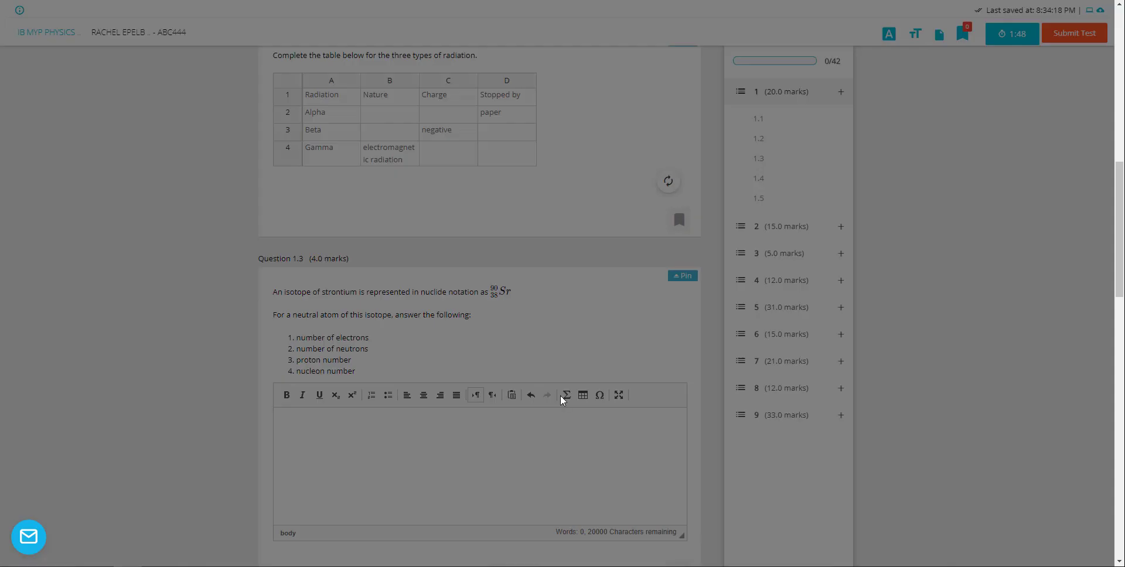
click(562, 395)
key(ctrl+v)
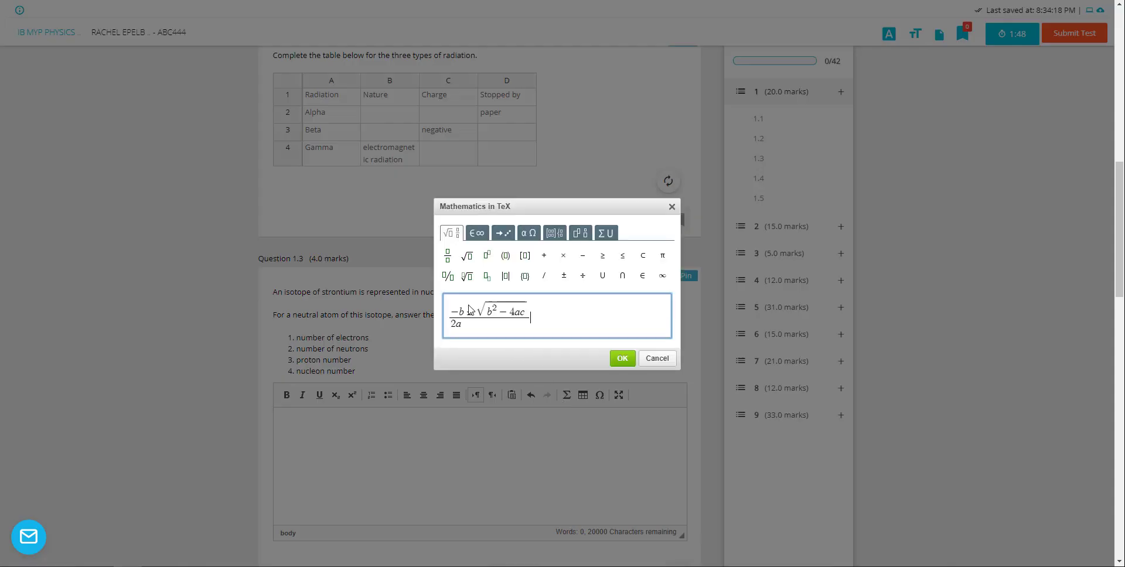
click(622, 358)
scroll(623, 375, down, 2)
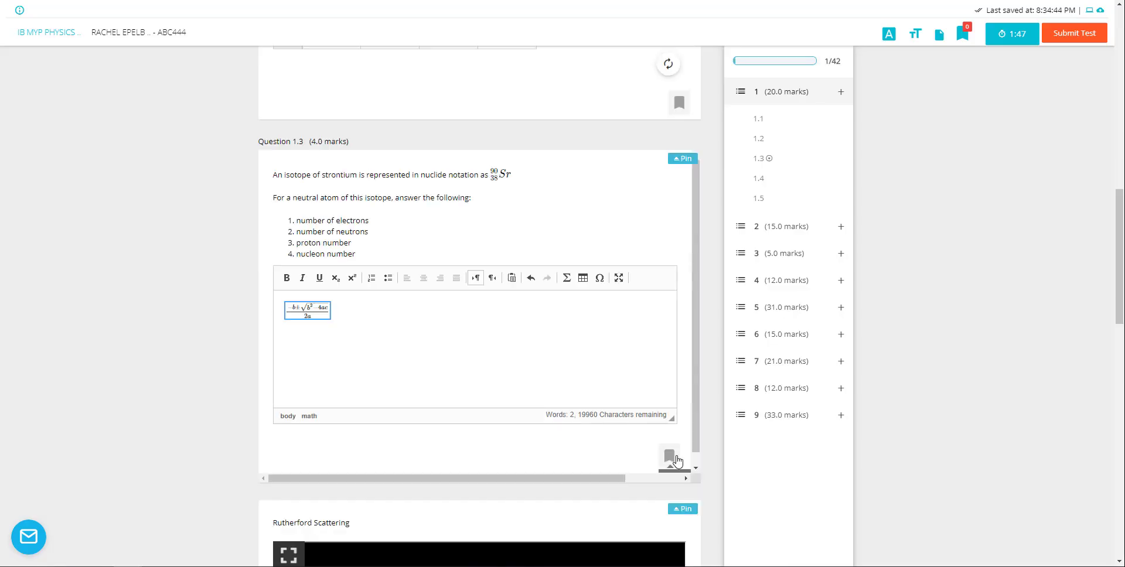
click(962, 33)
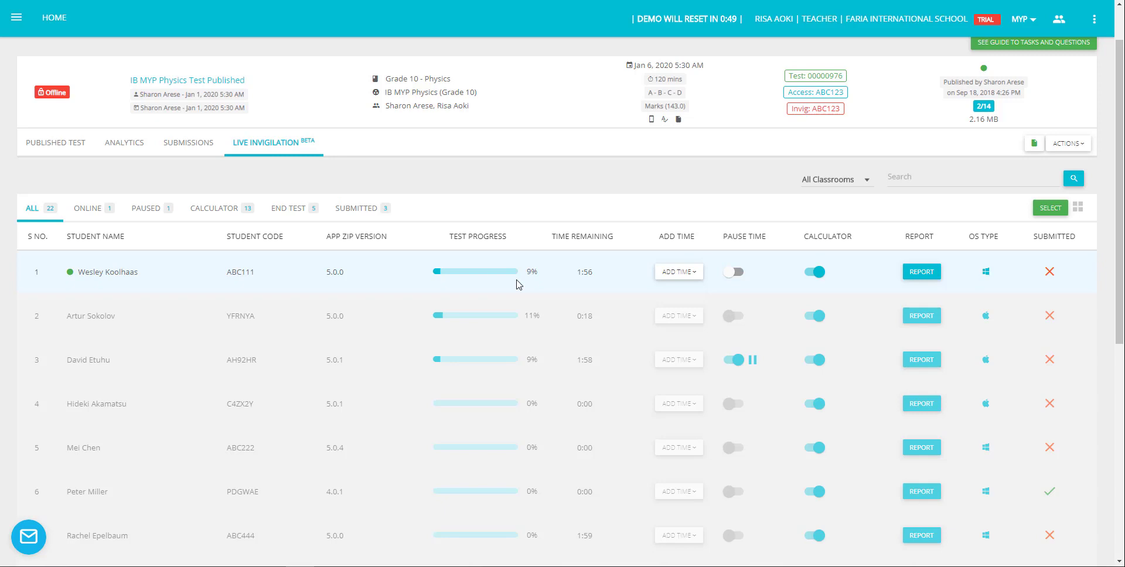
Step: Give the first student extra time, toggle their calculator access, and scroll the invigilation list
click(679, 272)
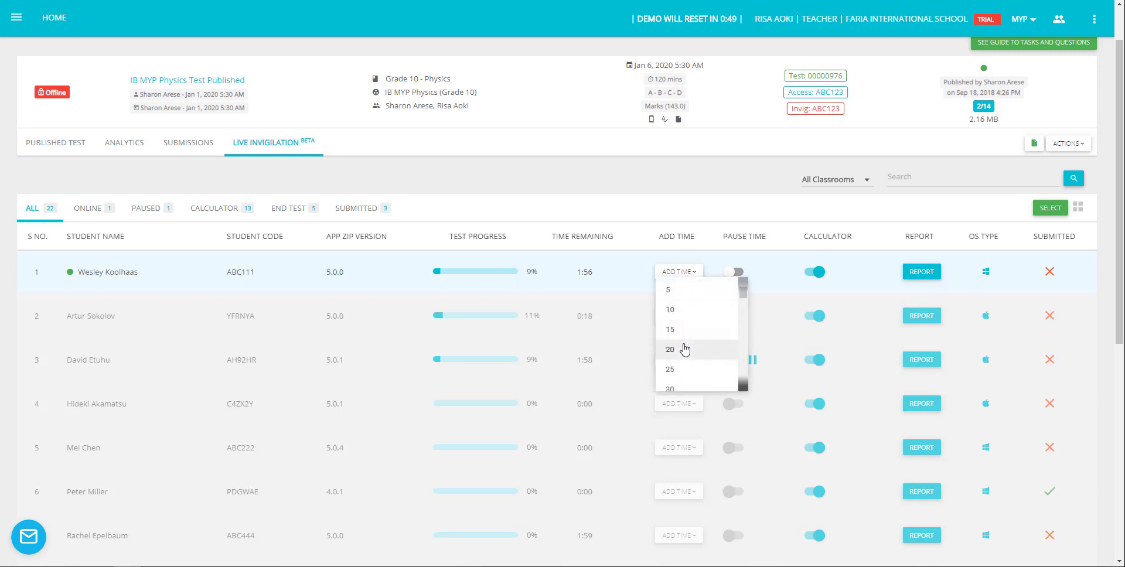
click(682, 350)
click(736, 272)
click(814, 272)
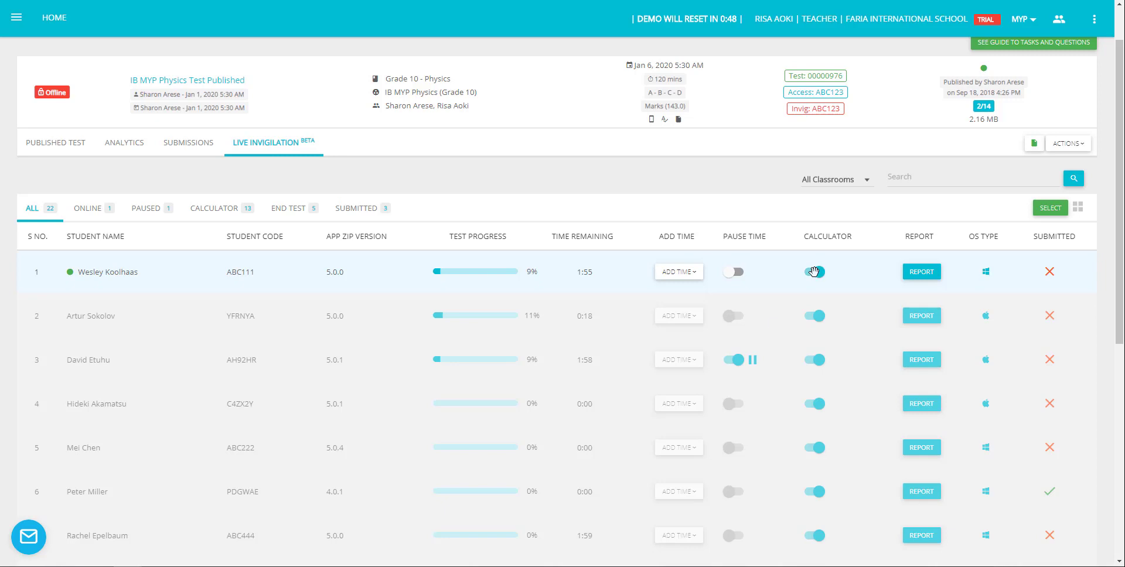
scroll(627, 444, down, 5)
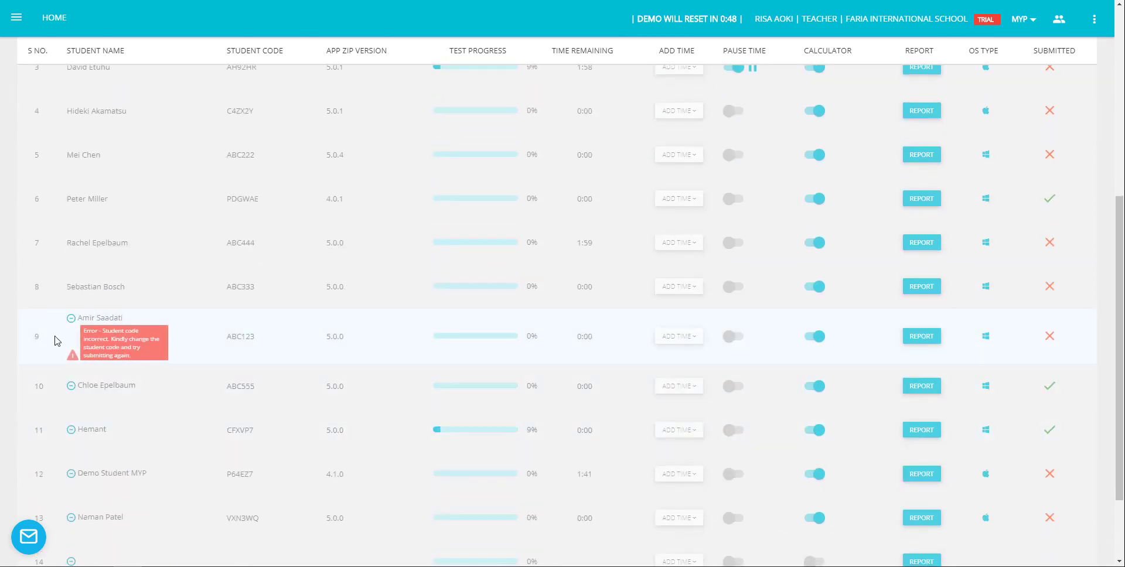
Step: Open a submitted student's answers and comment 'good' on the strontium answer's opening words
click(193, 84)
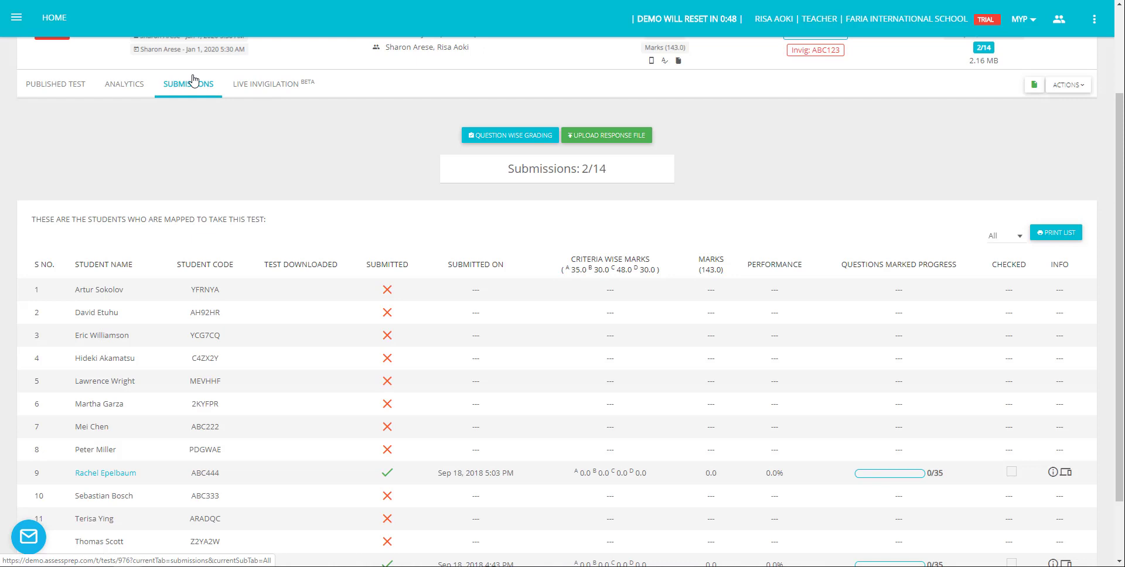
scroll(355, 214, down, 1)
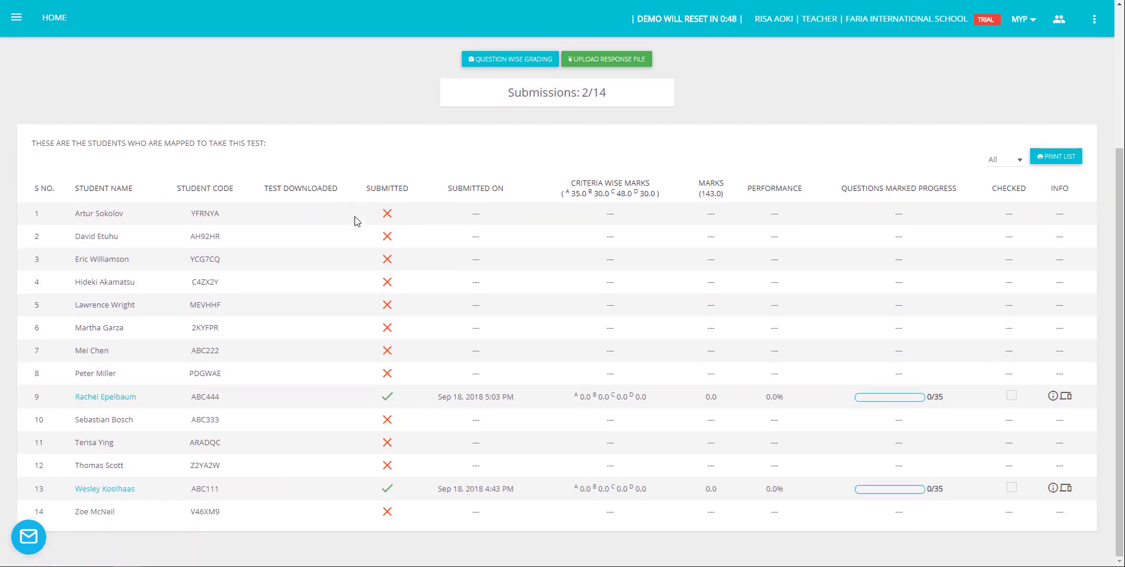
click(120, 397)
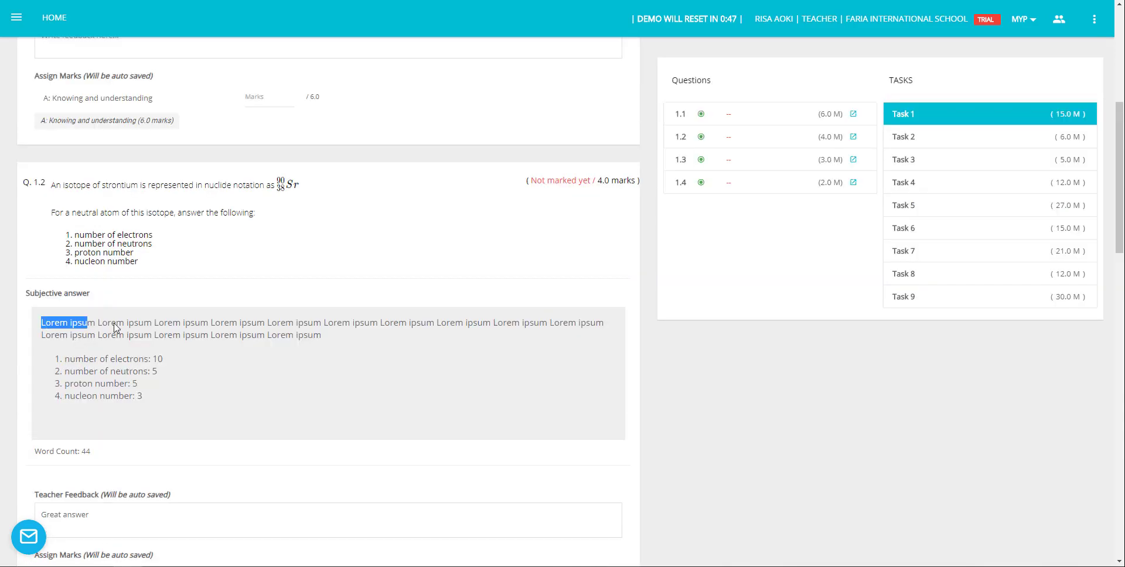
drag(41, 323, 147, 323)
text(good)
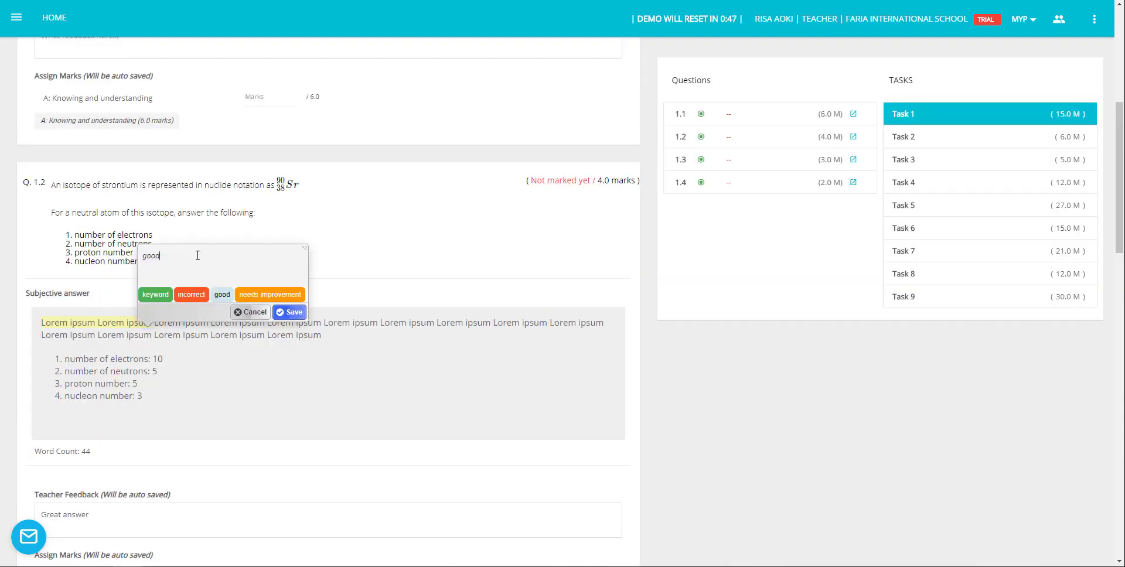
click(294, 312)
Step: Set the feedback to 'Great answer!' and award 3 of 4 marks
scroll(300, 319, down, 3)
click(122, 349)
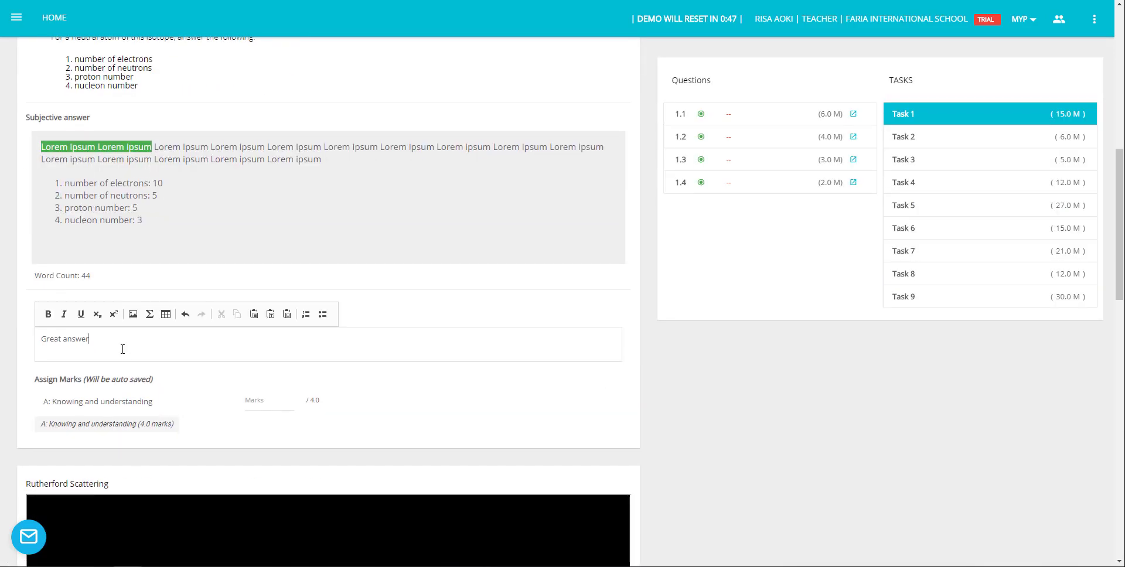
text(!)
click(255, 396)
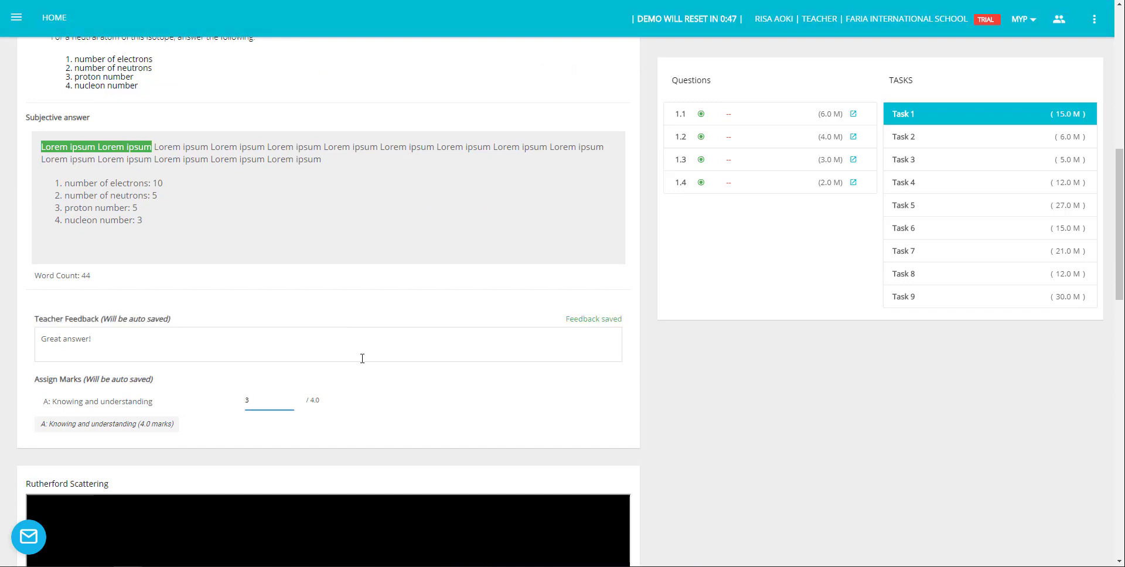
Step: Award the second student 5 out of 6 on Question 1.1, then return to submissions
click(1042, 103)
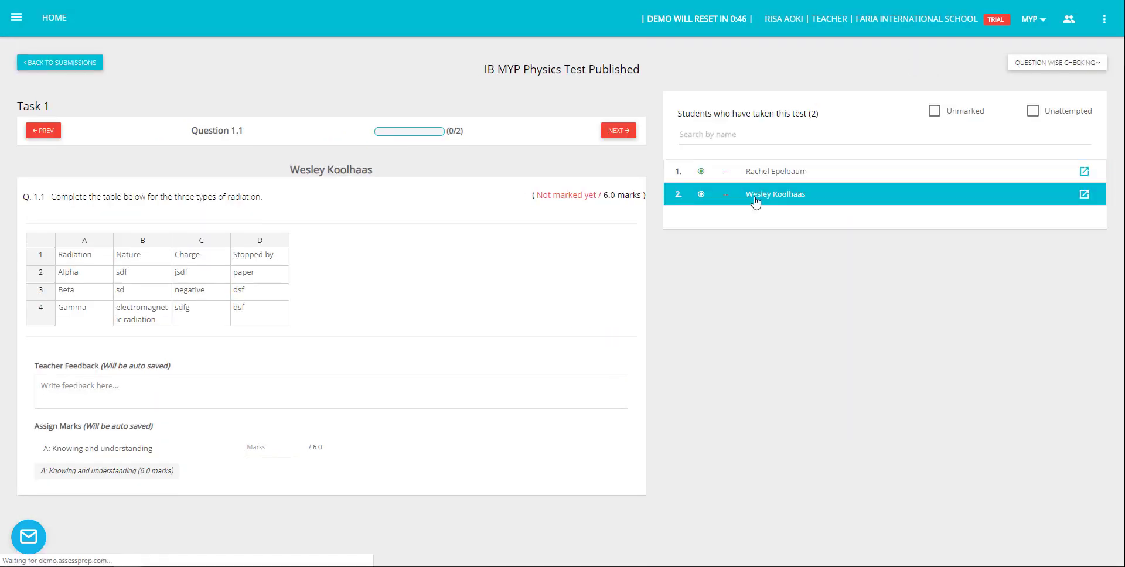
click(278, 437)
text(5)
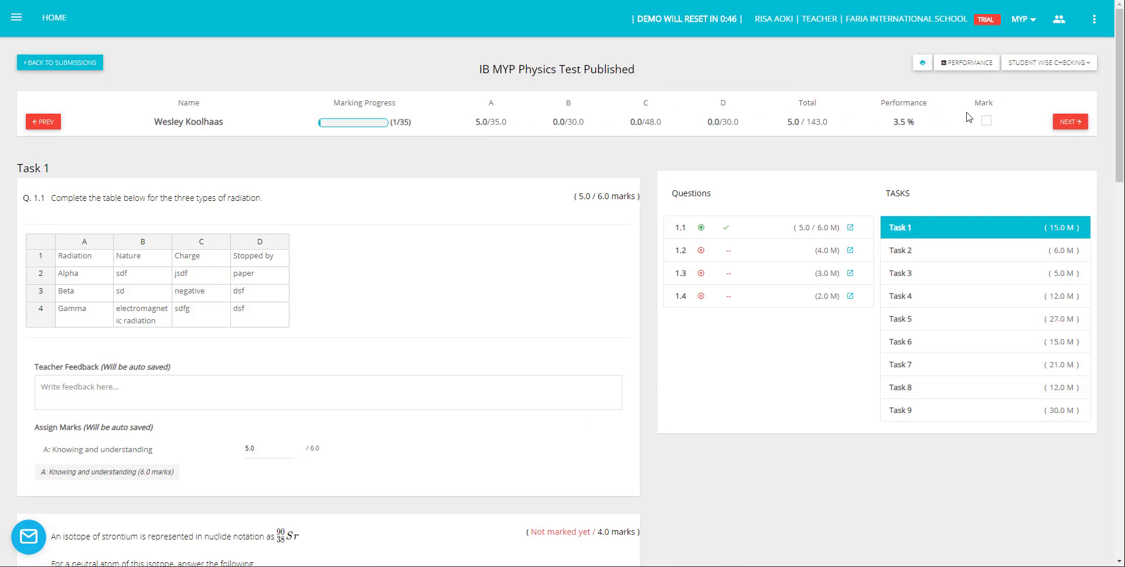
click(60, 63)
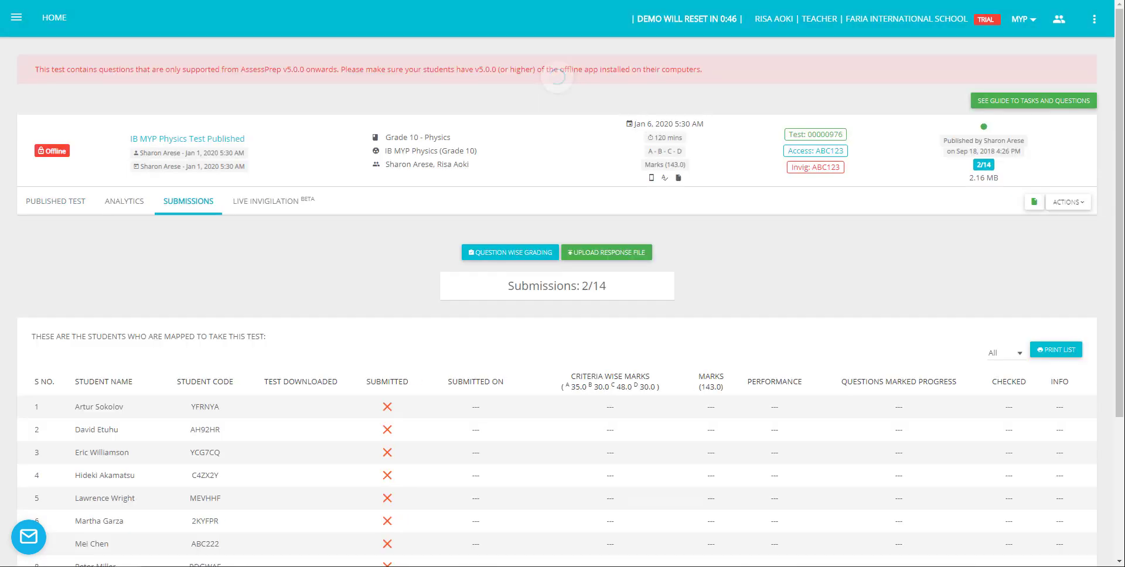
Step: Mark all of the test's submissions as checked via the ACTIONS menu
click(1082, 203)
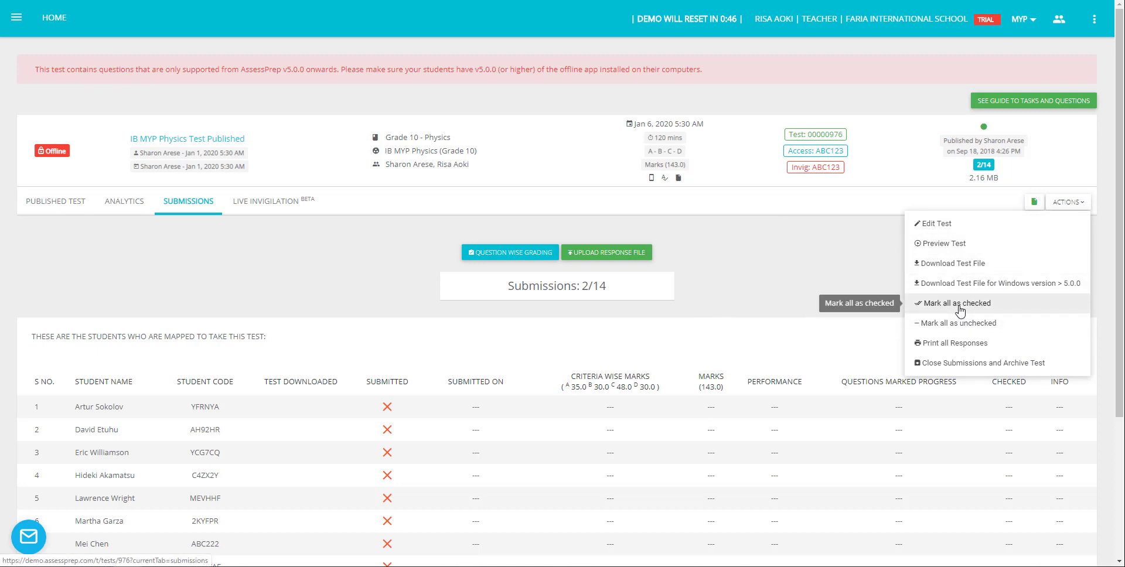
click(124, 201)
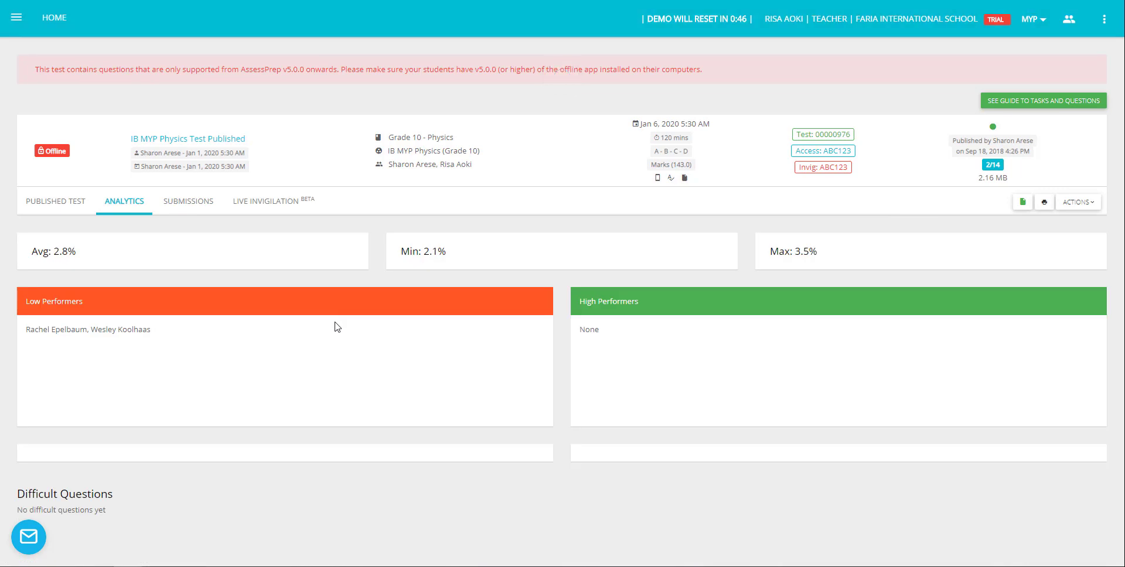
scroll(246, 334, down, 1)
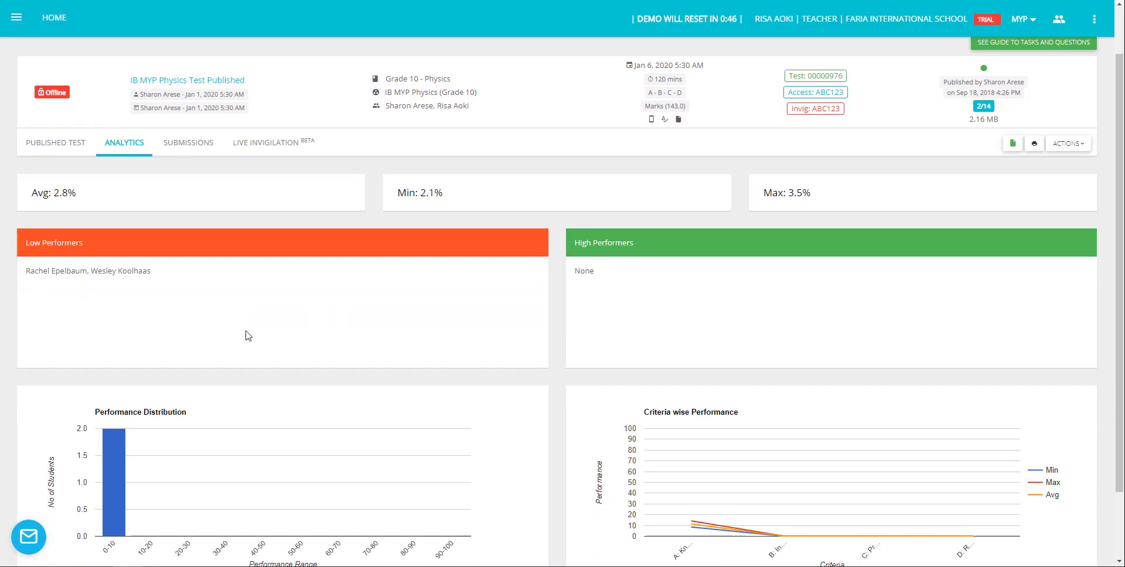
scroll(246, 335, down, 1)
scroll(246, 335, up, 2)
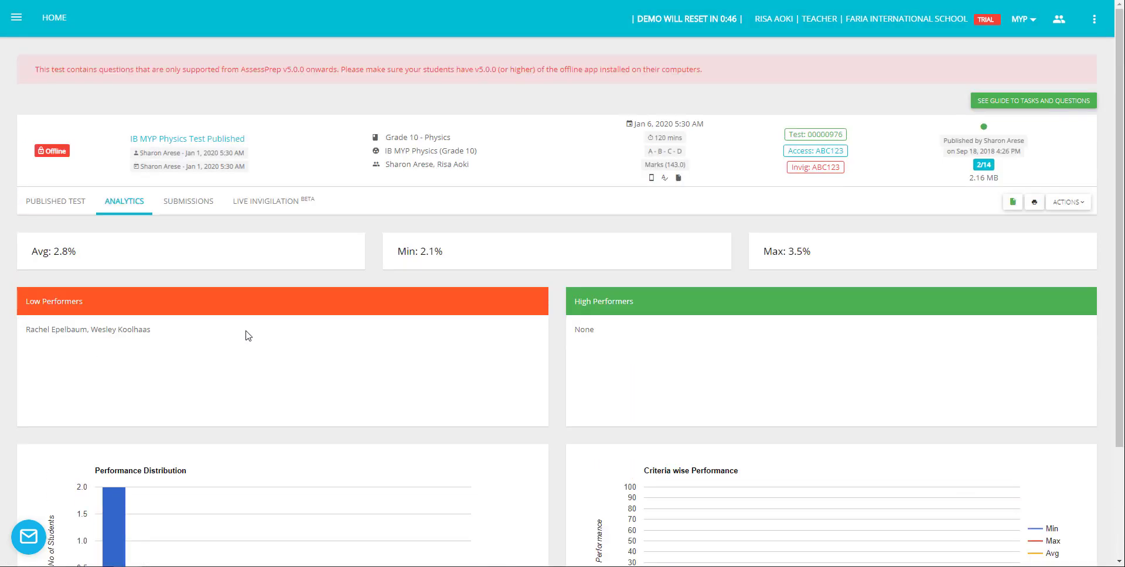
scroll(246, 335, down, 1)
scroll(246, 335, down, 1)
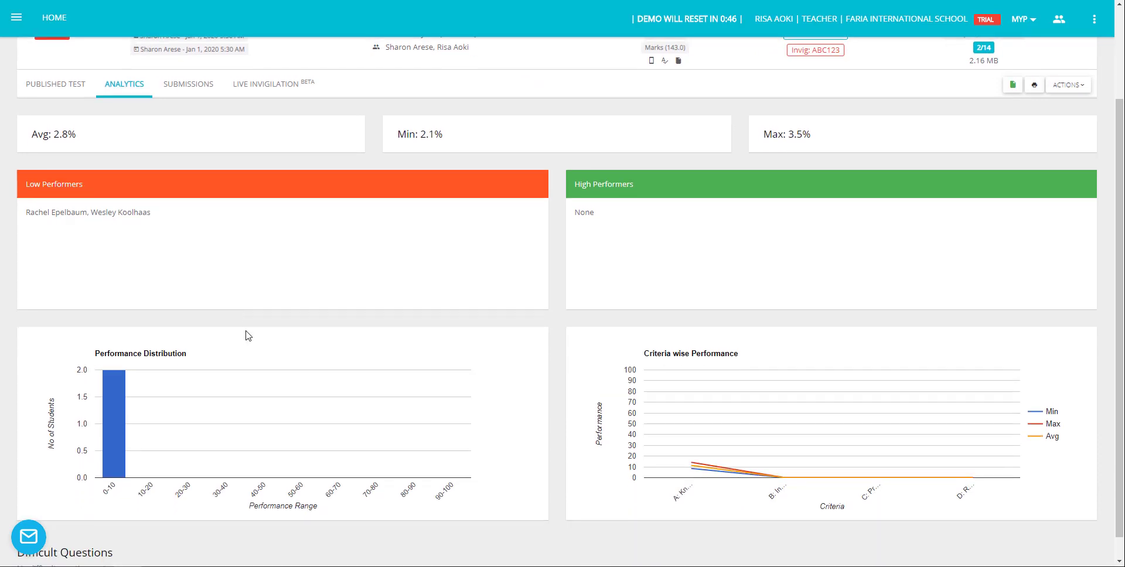
scroll(248, 335, down, 1)
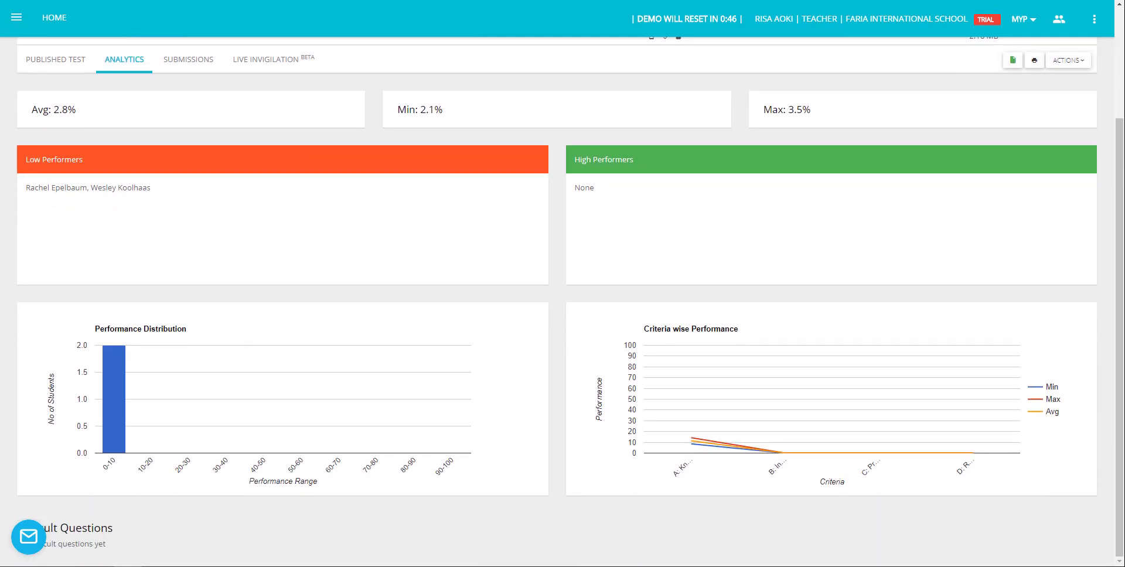